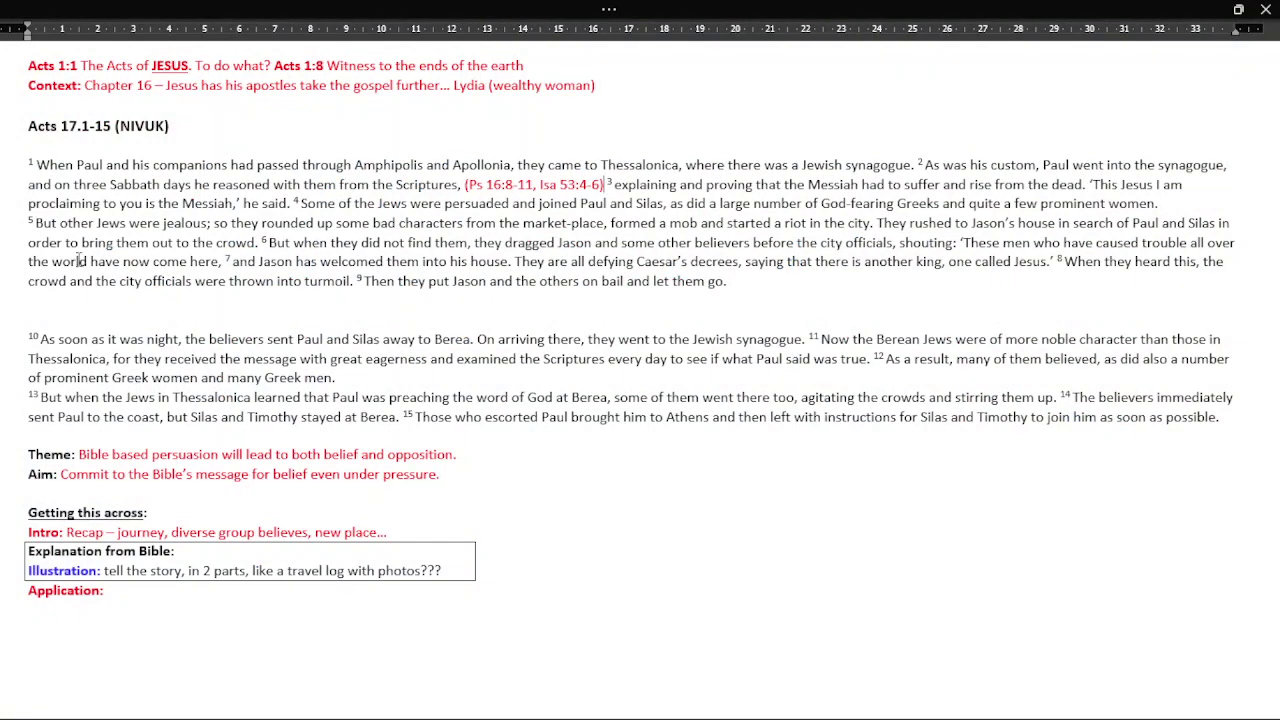
Select key phrases in verses 1-2: Amphipolis and Apollonia, Thessalonica, Jewish synagogue, Sabbath days
{"action": "left_click", "coordinate": [130, 165]}
{"action": "left_click_drag", "start_coordinate": [356, 165], "coordinate": [592, 165]}
{"action": "left_click", "coordinate": [605, 166]}
{"action": "double_click", "coordinate": [625, 167]}
{"action": "double_click", "coordinate": [628, 165]}
{"action": "left_click_drag", "start_coordinate": [585, 165], "coordinate": [679, 166]}
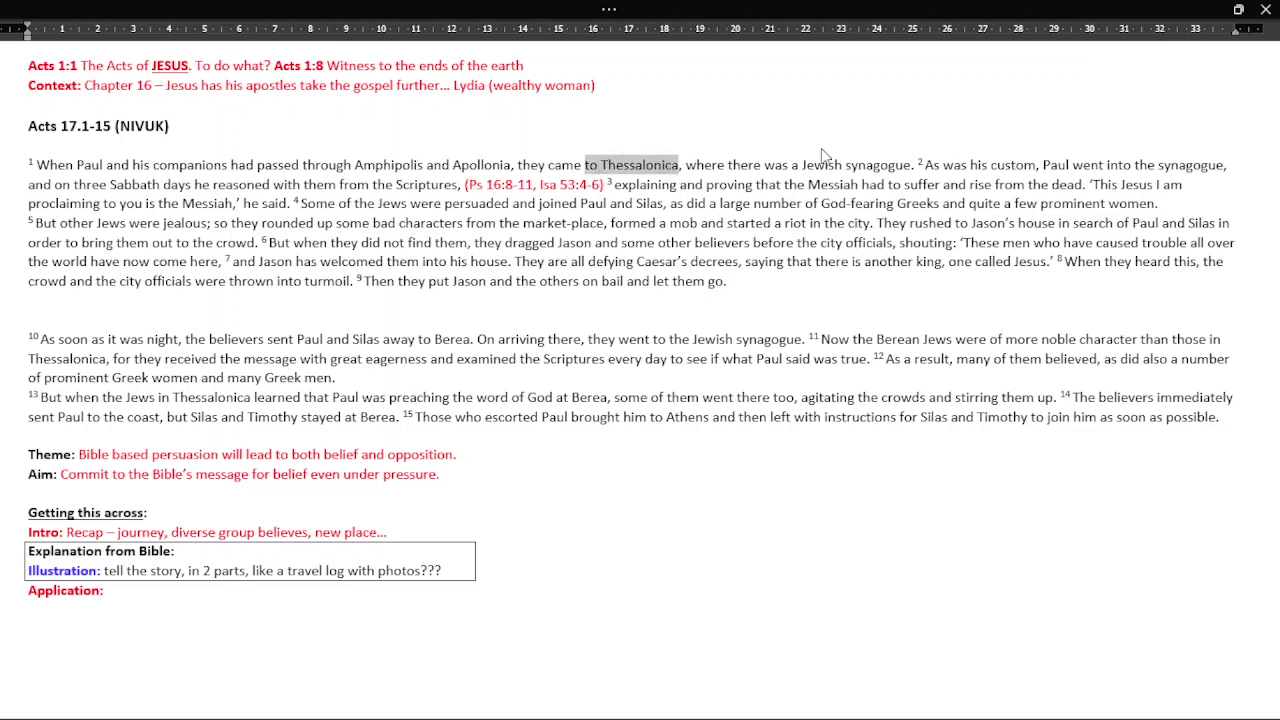
{"action": "left_click_drag", "start_coordinate": [802, 165], "coordinate": [910, 165]}
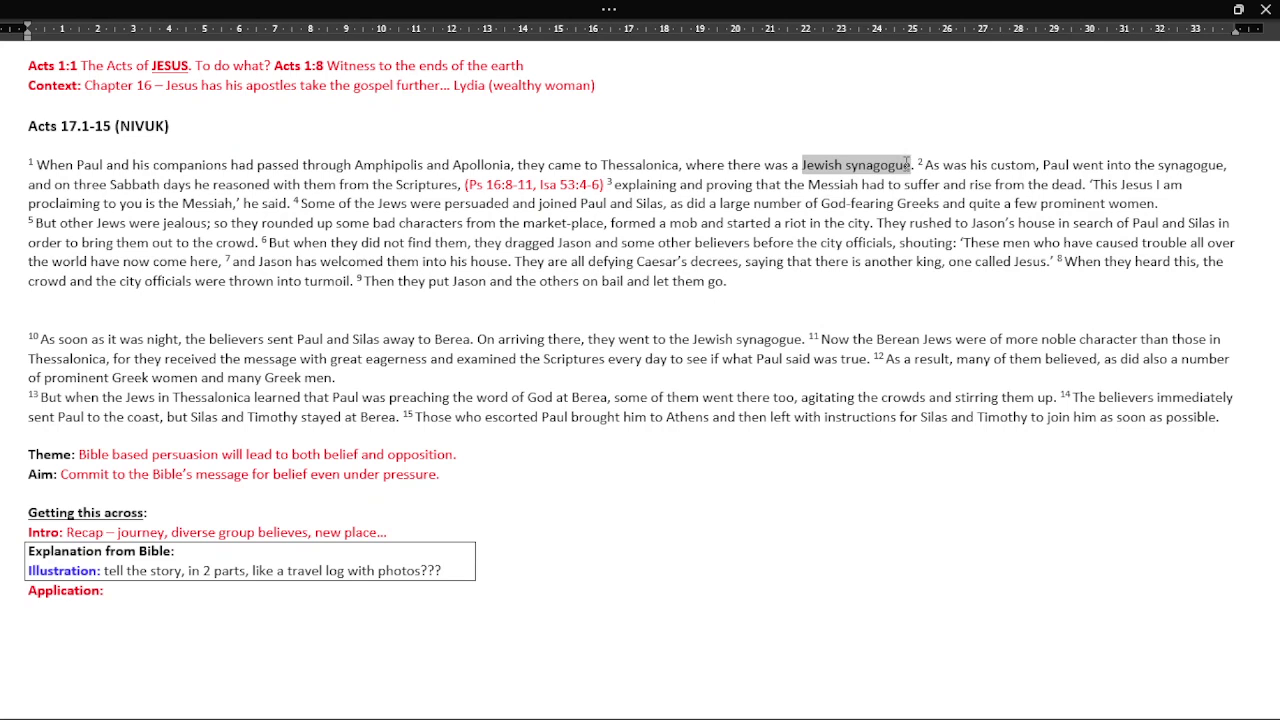
{"action": "left_click_drag", "start_coordinate": [990, 165], "coordinate": [1215, 167]}
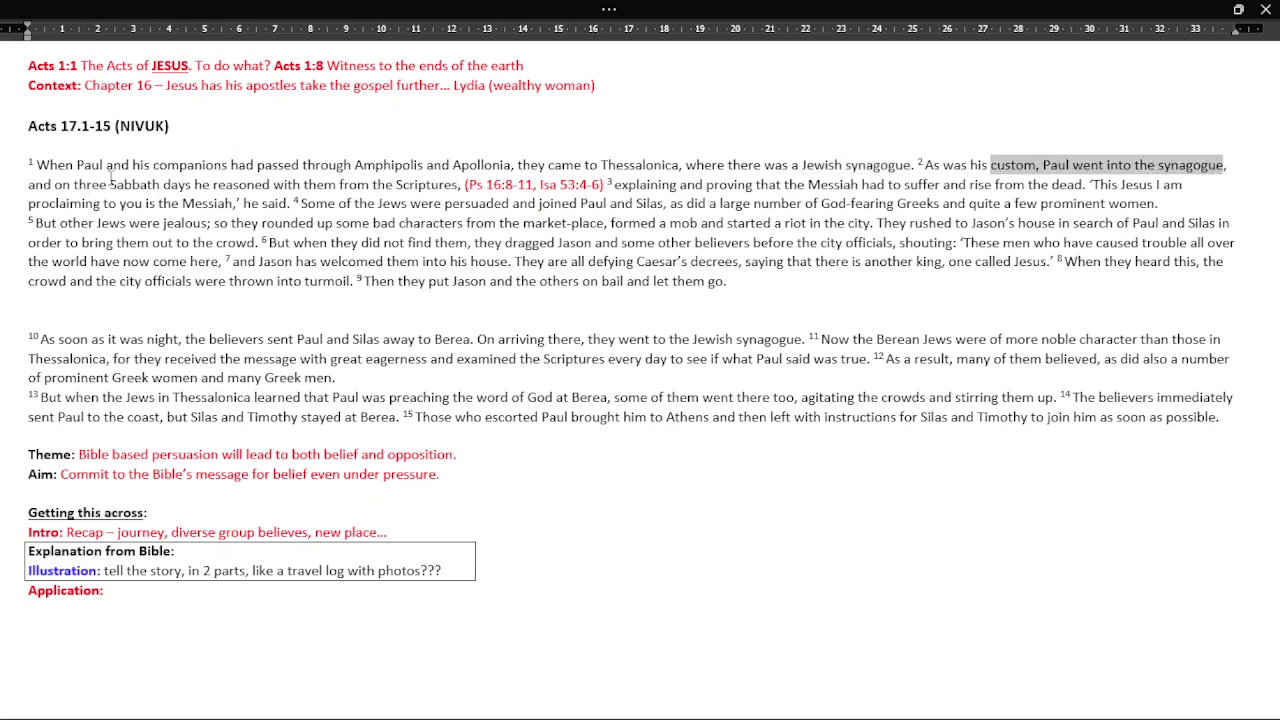
{"action": "left_click_drag", "start_coordinate": [110, 184], "coordinate": [190, 185]}
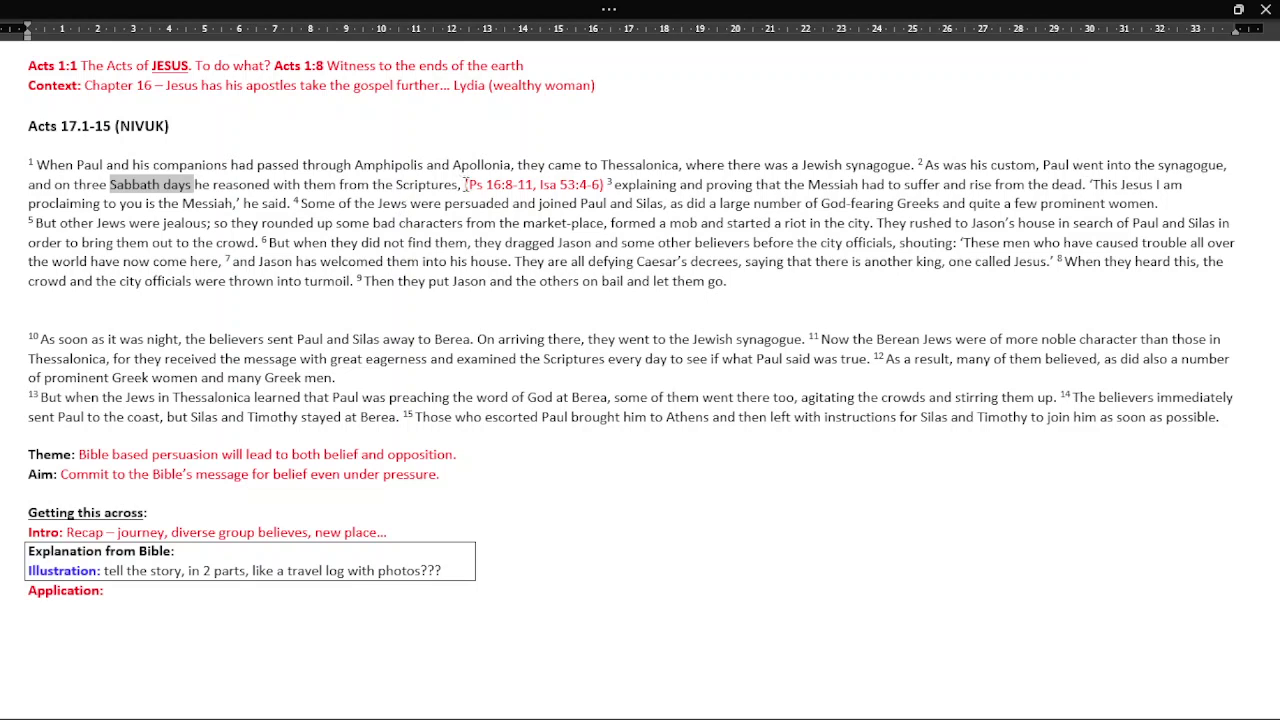
Select the Psalm/Isaiah cross-reference, 'suffer and rise from the dead' and the Messiah quote
{"action": "left_click_drag", "start_coordinate": [463, 184], "coordinate": [600, 184]}
{"action": "left_click", "coordinate": [604, 184]}
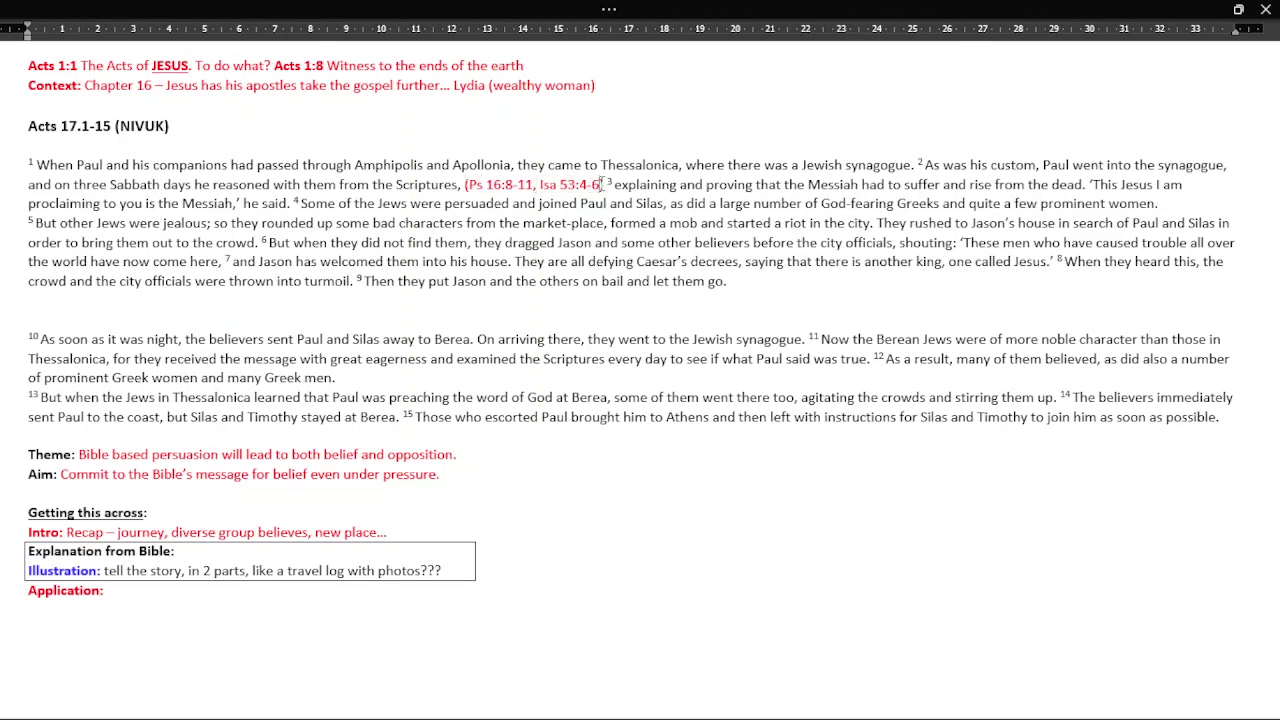
{"action": "left_click", "coordinate": [461, 186]}
{"action": "left_click_drag", "start_coordinate": [906, 184], "coordinate": [1088, 186]}
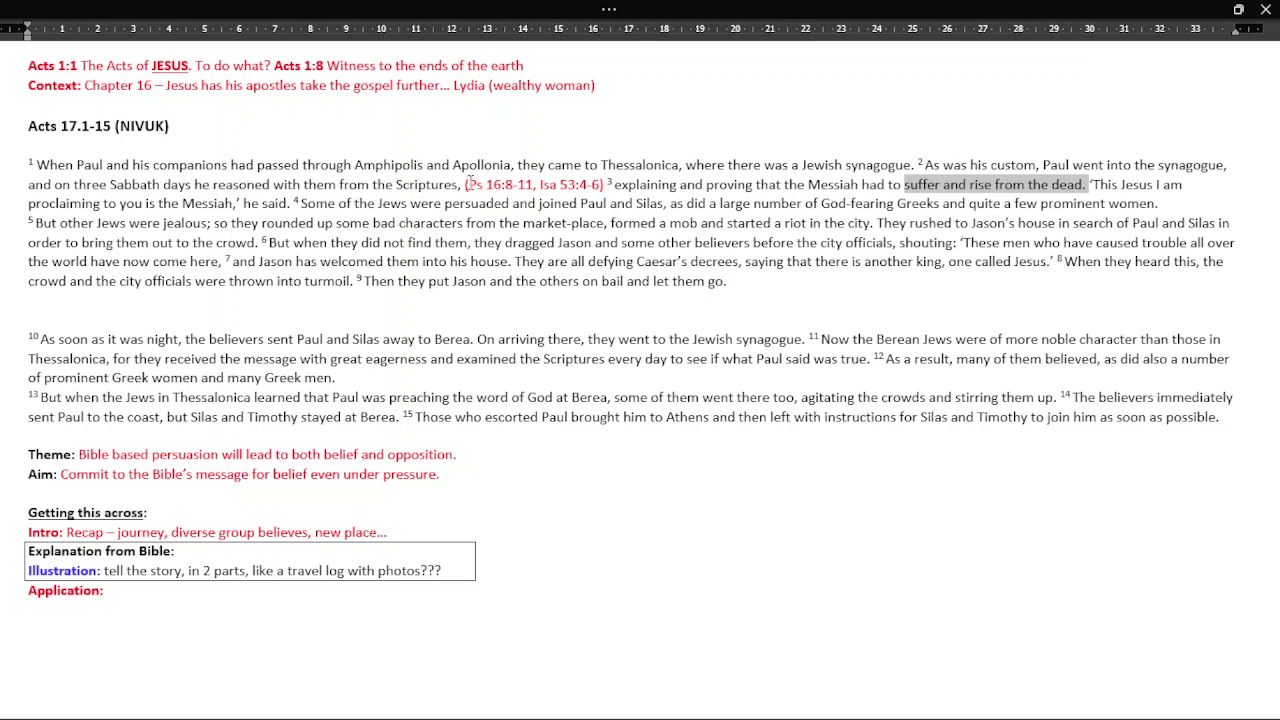
{"action": "left_click_drag", "start_coordinate": [465, 184], "coordinate": [603, 186]}
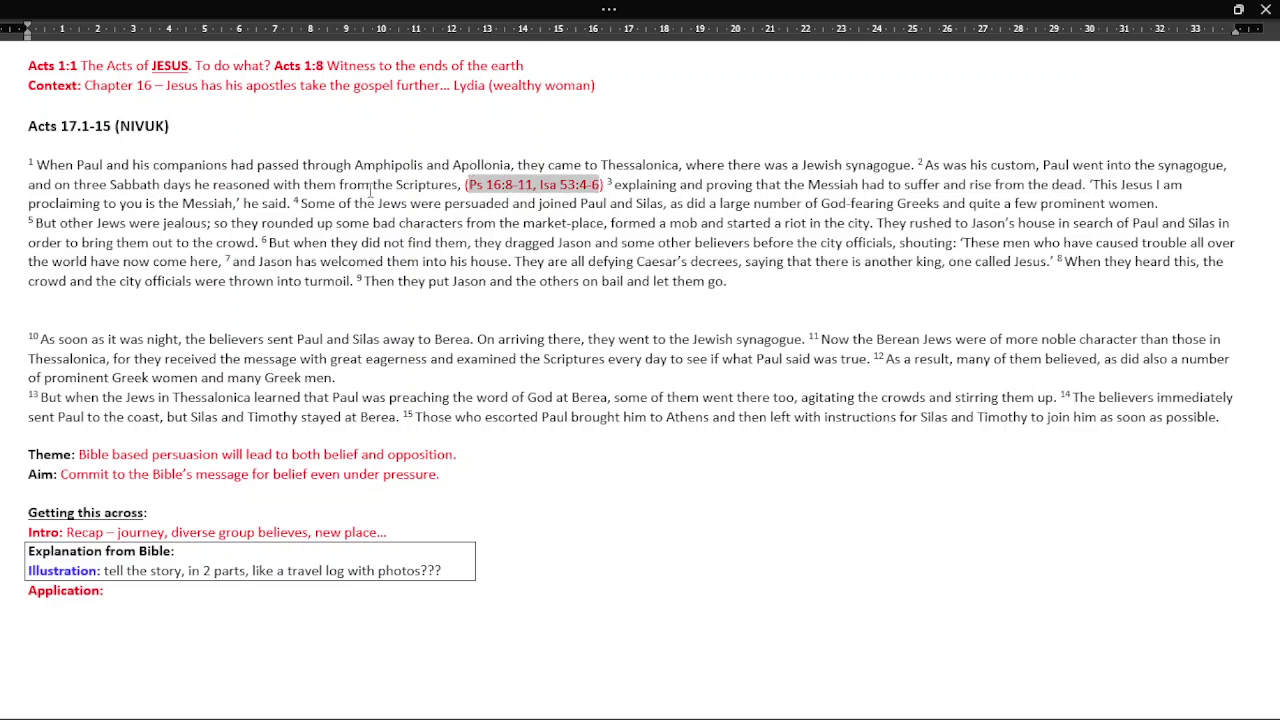
{"action": "left_click", "coordinate": [411, 184]}
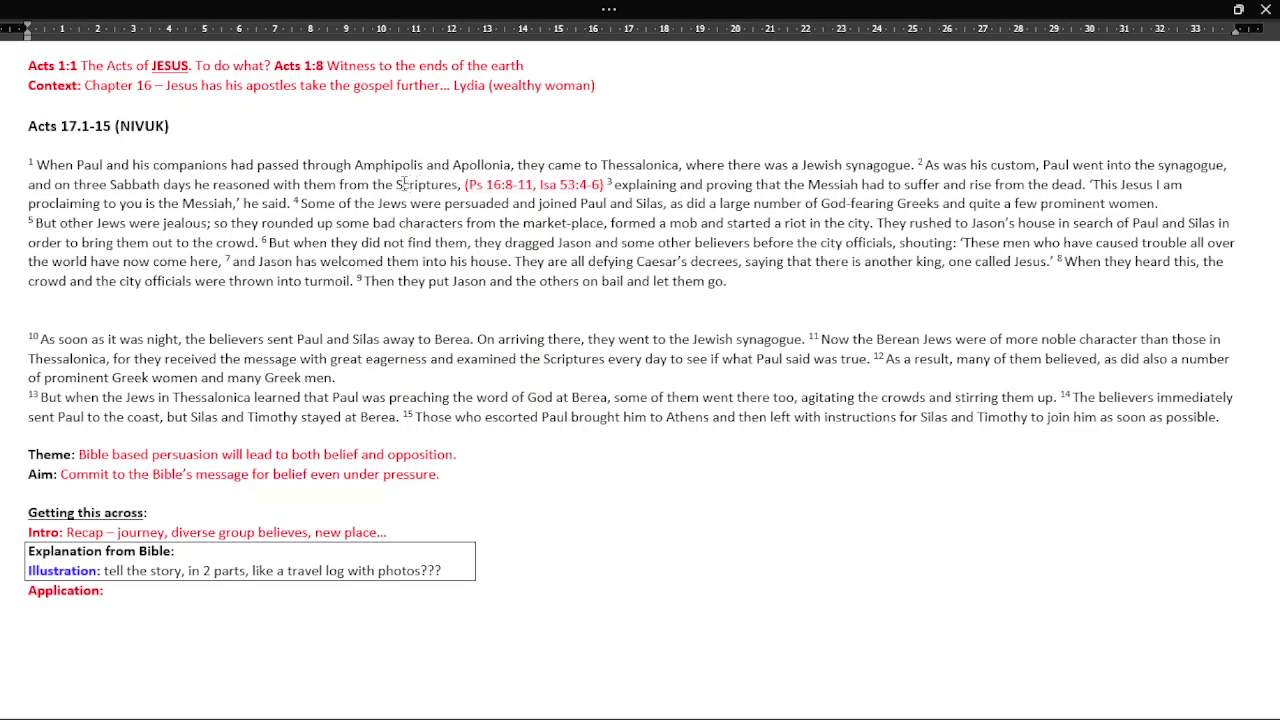
{"action": "left_click_drag", "start_coordinate": [403, 184], "coordinate": [434, 193]}
{"action": "left_click", "coordinate": [1094, 193]}
{"action": "left_click_drag", "start_coordinate": [1095, 188], "coordinate": [237, 206]}
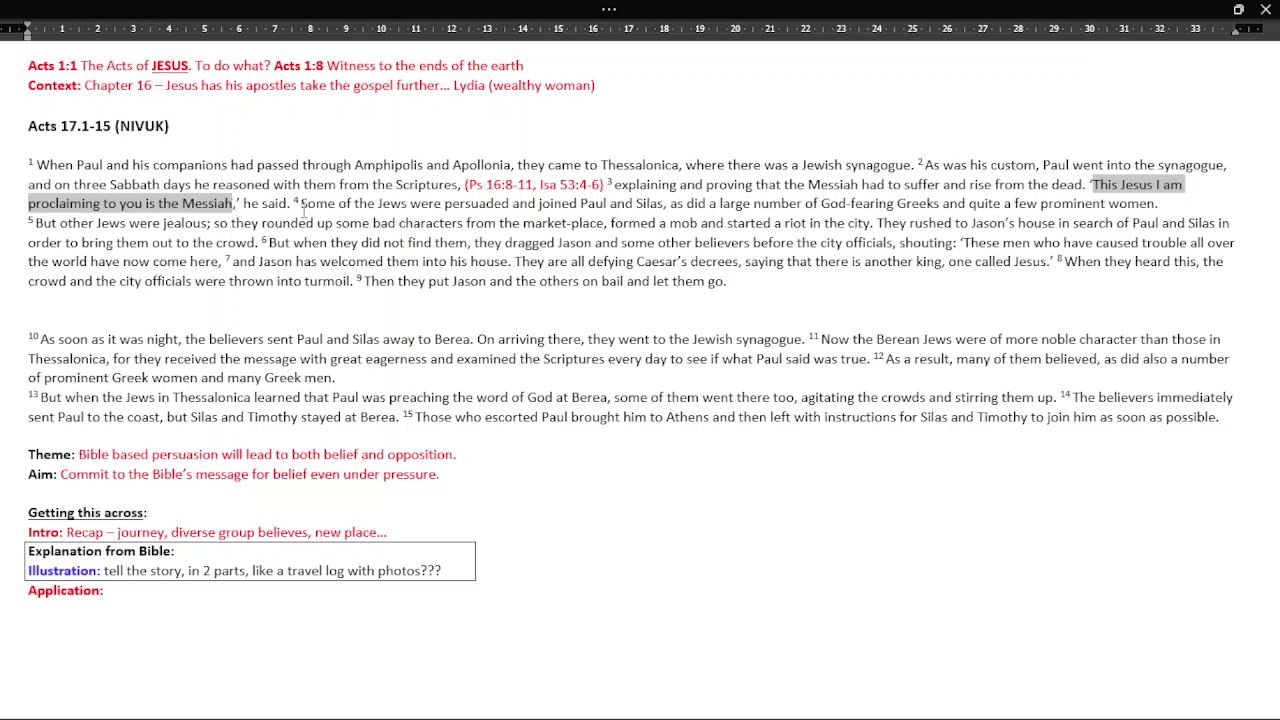
Select phrases in verses 4-7: God-fearing Greeks, jealous Jews, mob, Jason's house, Caesar's decrees
{"action": "left_click_drag", "start_coordinate": [301, 204], "coordinate": [1145, 206]}
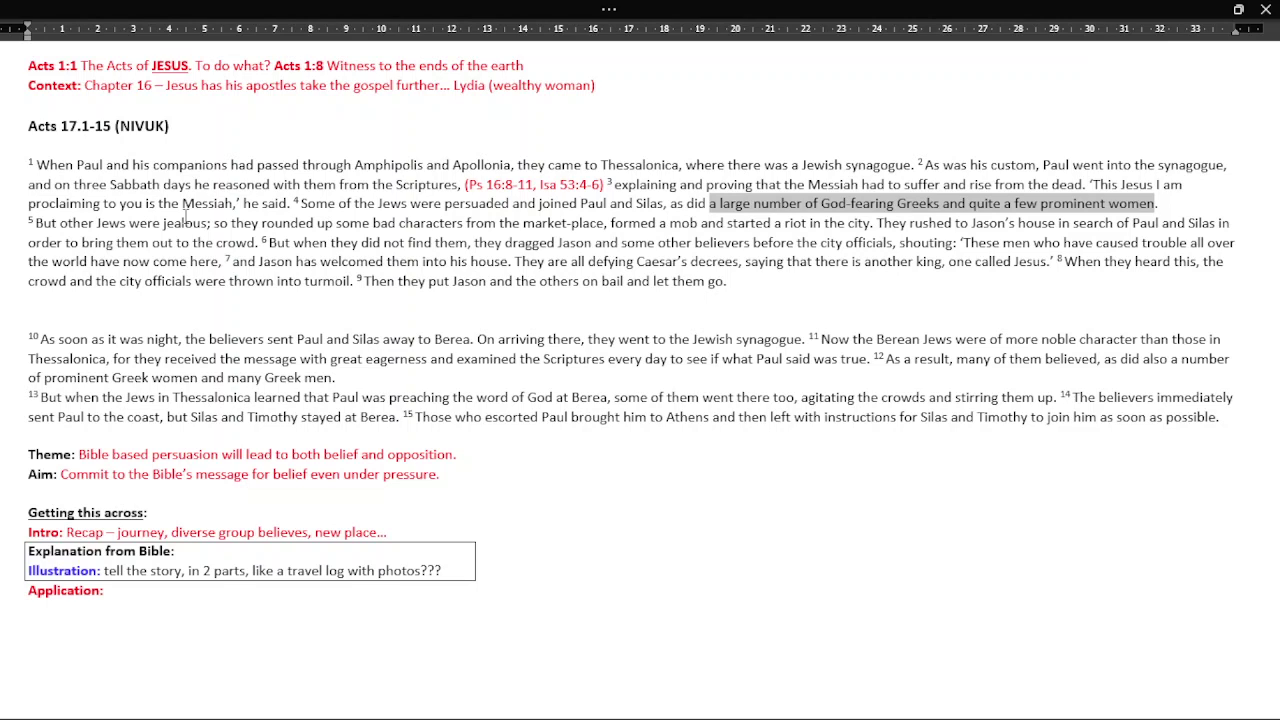
{"action": "left_click_drag", "start_coordinate": [32, 222], "coordinate": [184, 222]}
{"action": "left_click_drag", "start_coordinate": [348, 222], "coordinate": [742, 224]}
{"action": "left_click", "coordinate": [742, 230]}
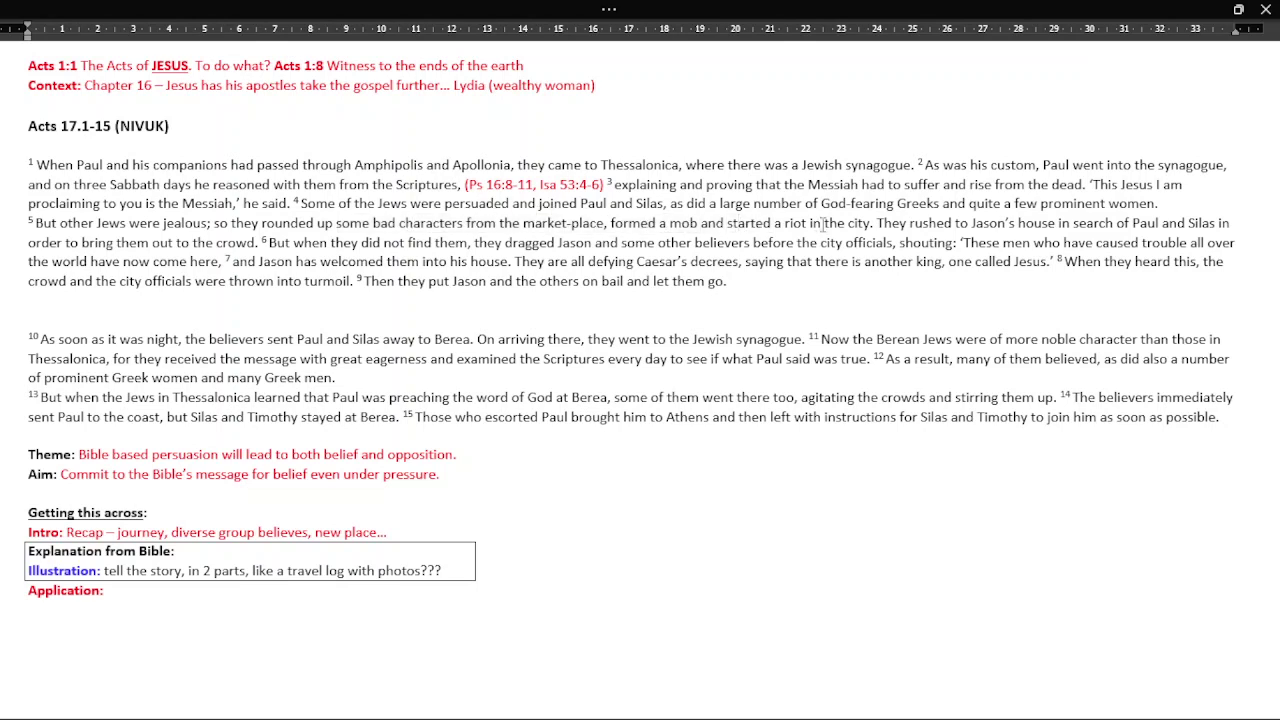
{"action": "left_click_drag", "start_coordinate": [871, 226], "coordinate": [641, 220]}
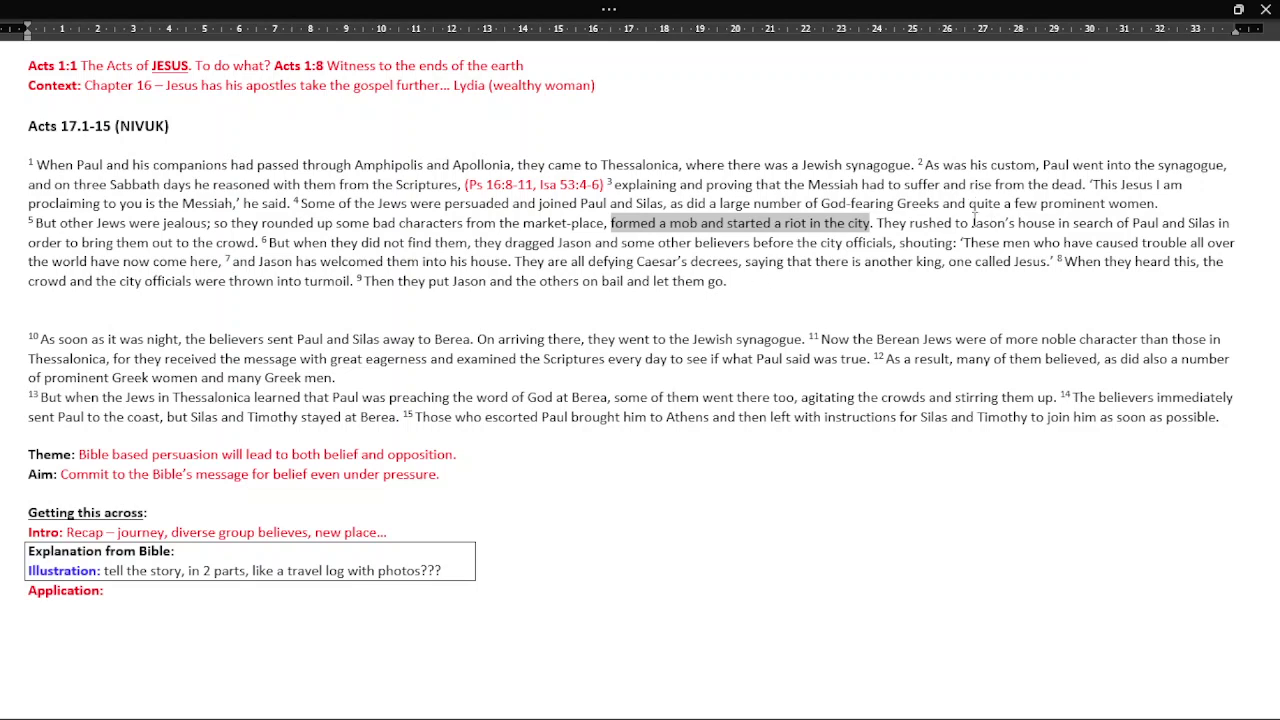
{"action": "left_click_drag", "start_coordinate": [971, 223], "coordinate": [1215, 220]}
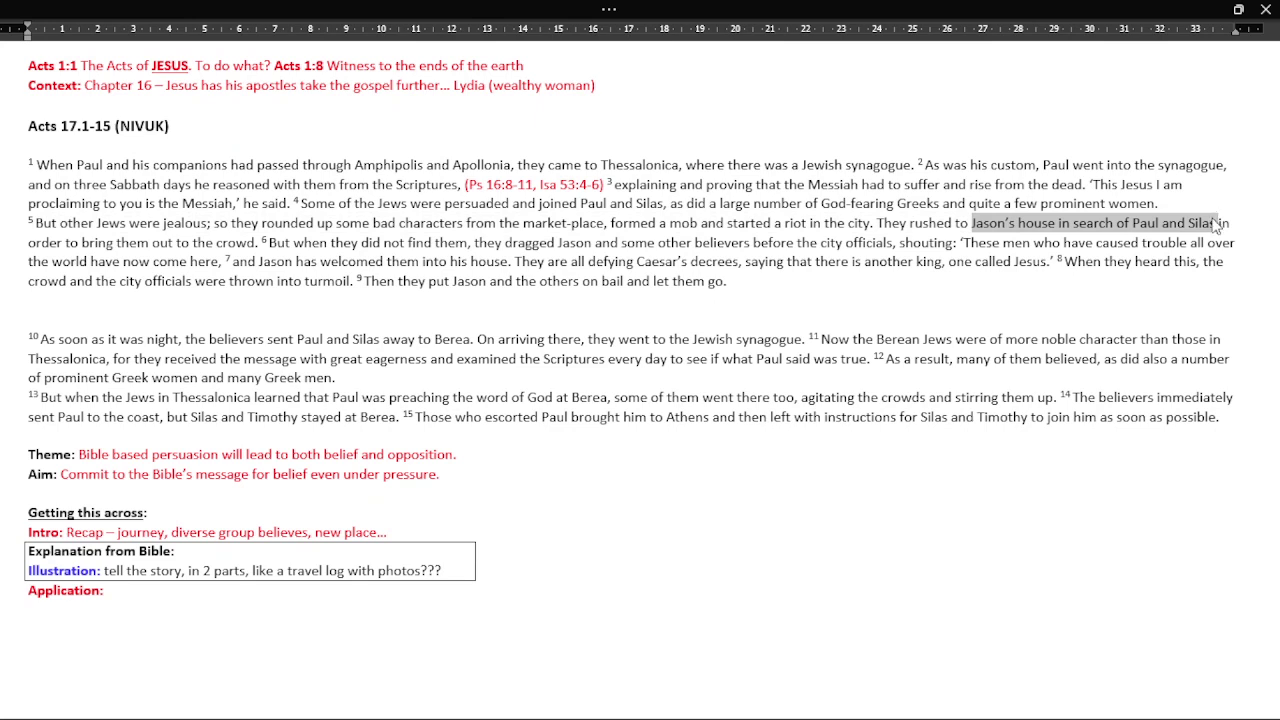
{"action": "mouse_move", "coordinate": [562, 244]}
{"action": "left_mouse_down"}
{"action": "mouse_move", "coordinate": [512, 262]}
{"action": "mouse_move", "coordinate": [557, 253]}
{"action": "left_mouse_up"}
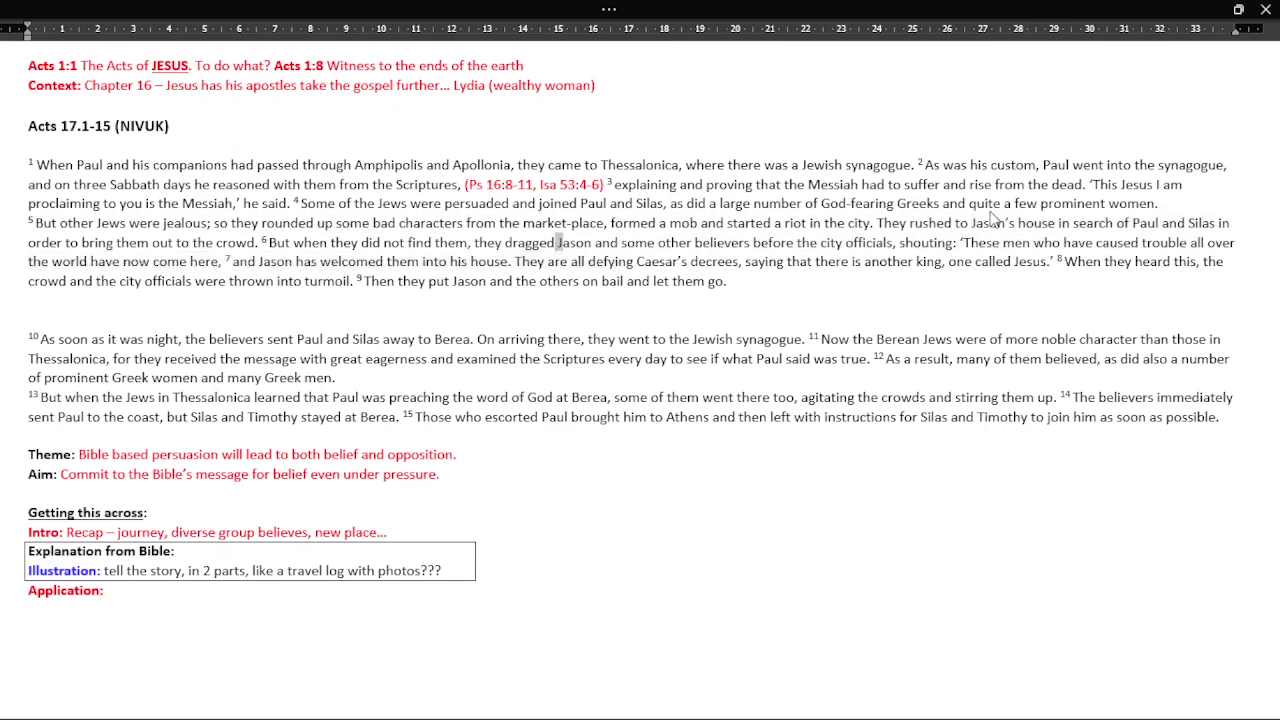
{"action": "left_click", "coordinate": [972, 243]}
{"action": "left_click_drag", "start_coordinate": [966, 243], "coordinate": [213, 268]}
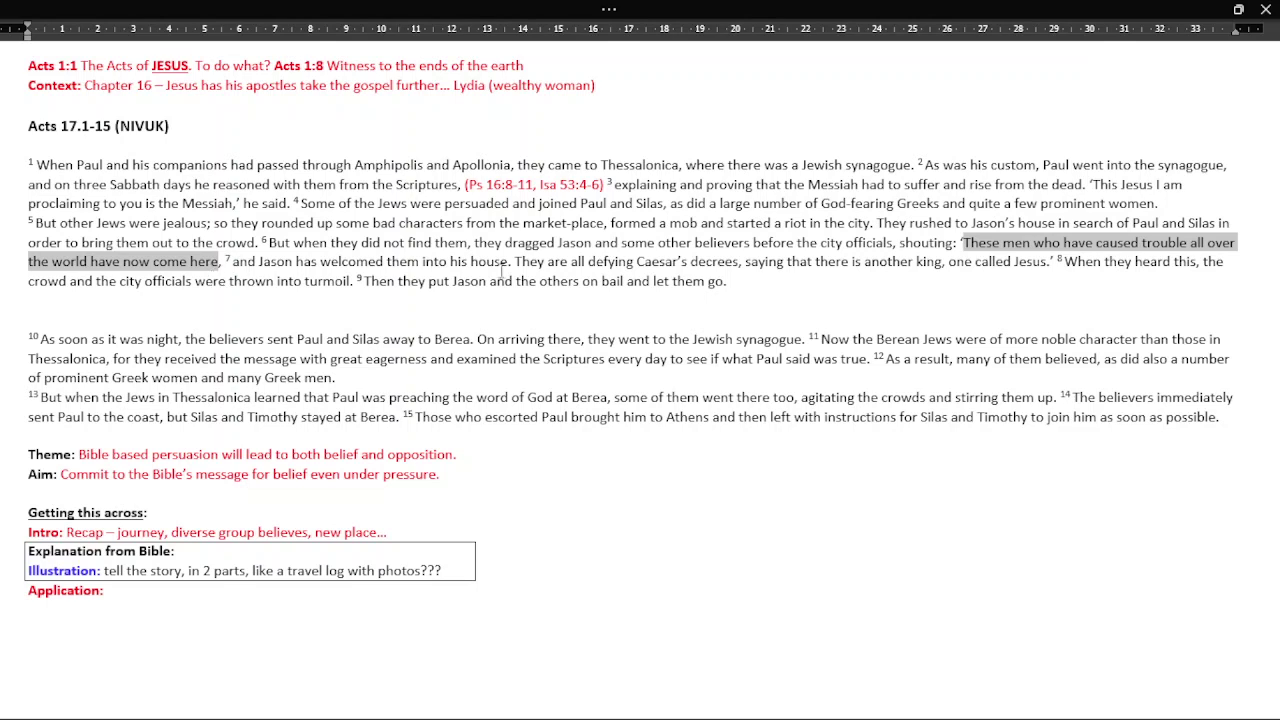
{"action": "left_click", "coordinate": [587, 260]}
{"action": "left_click_drag", "start_coordinate": [588, 261], "coordinate": [1032, 262]}
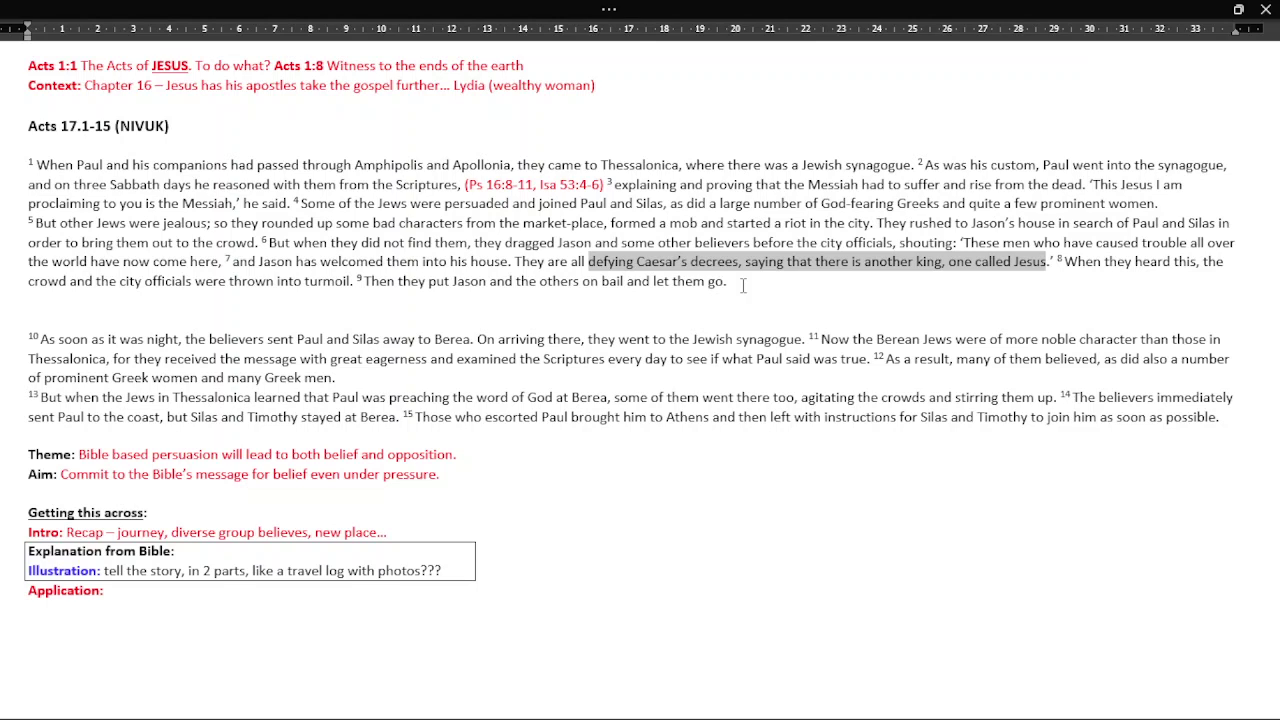
{"action": "left_click", "coordinate": [1043, 265]}
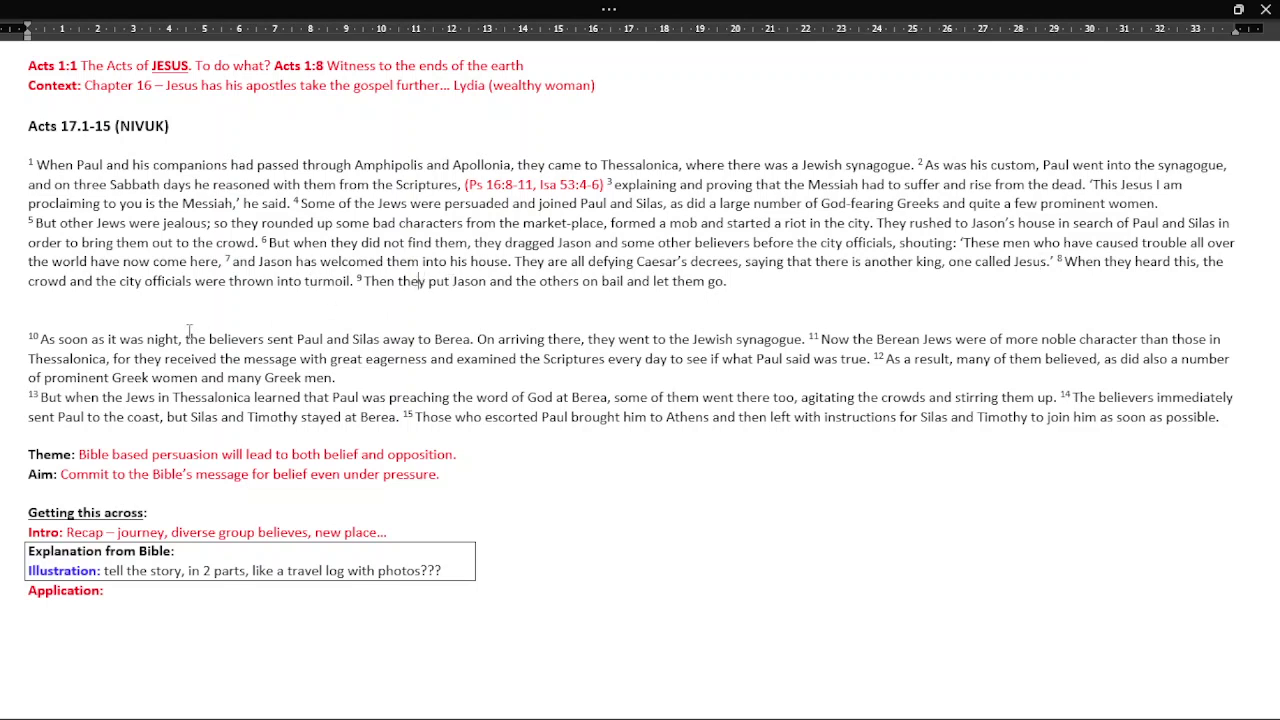
Select phrases in verses 10-11: Paul and Silas sent to Berea, noble character, great eagerness
{"action": "left_click", "coordinate": [129, 316]}
{"action": "left_click", "coordinate": [305, 339], "text": "shift"}
{"action": "left_click_drag", "start_coordinate": [297, 339], "coordinate": [468, 340]}
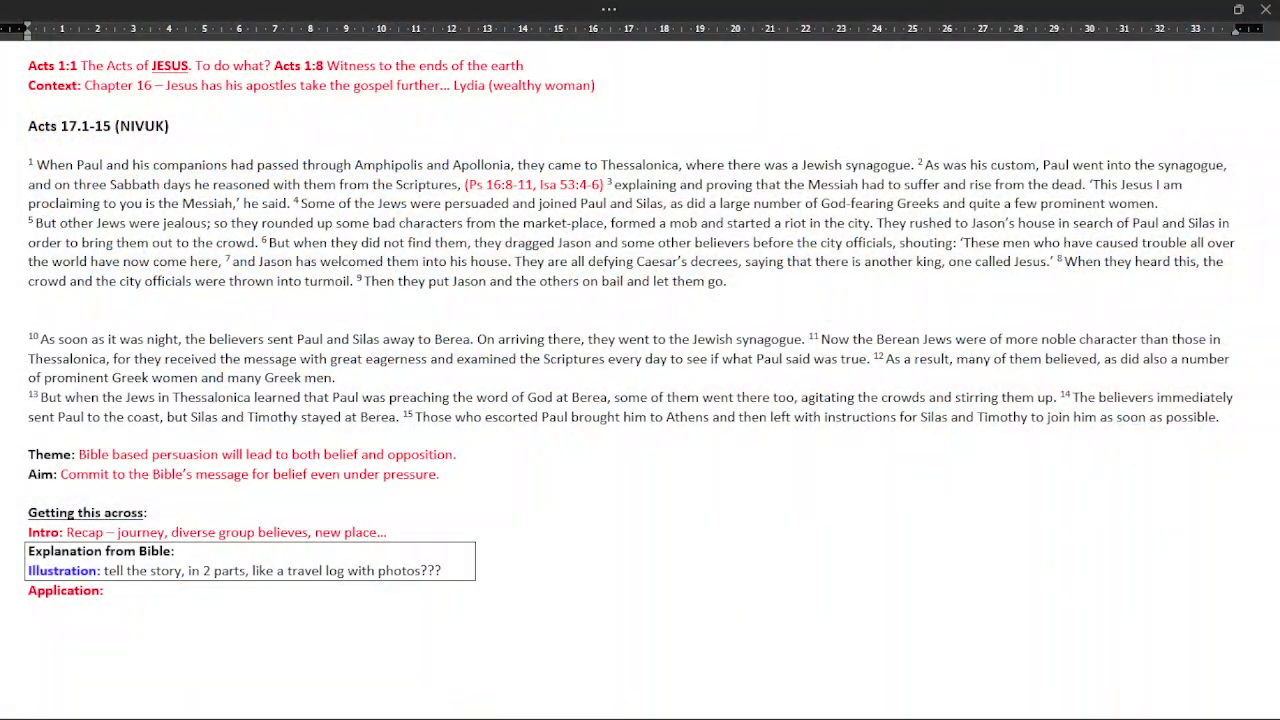
{"action": "left_click_drag", "start_coordinate": [296, 339], "coordinate": [470, 339]}
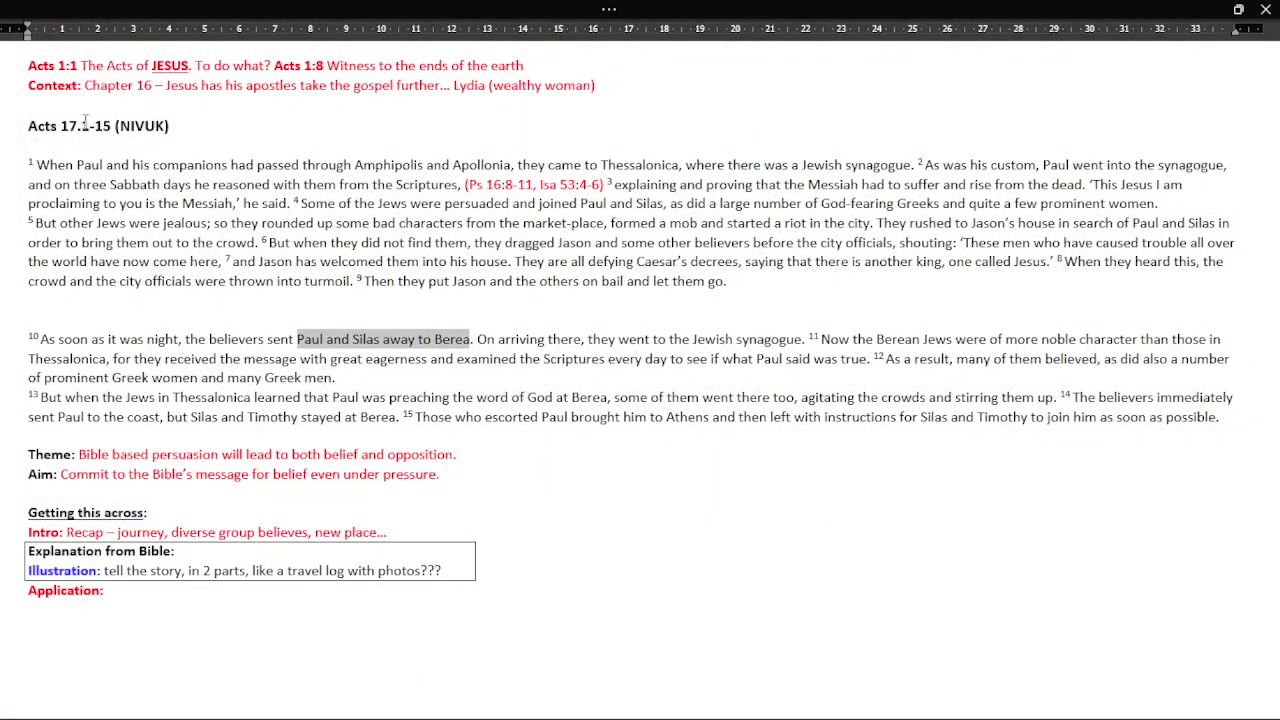
{"action": "left_click_drag", "start_coordinate": [612, 334], "coordinate": [109, 358]}
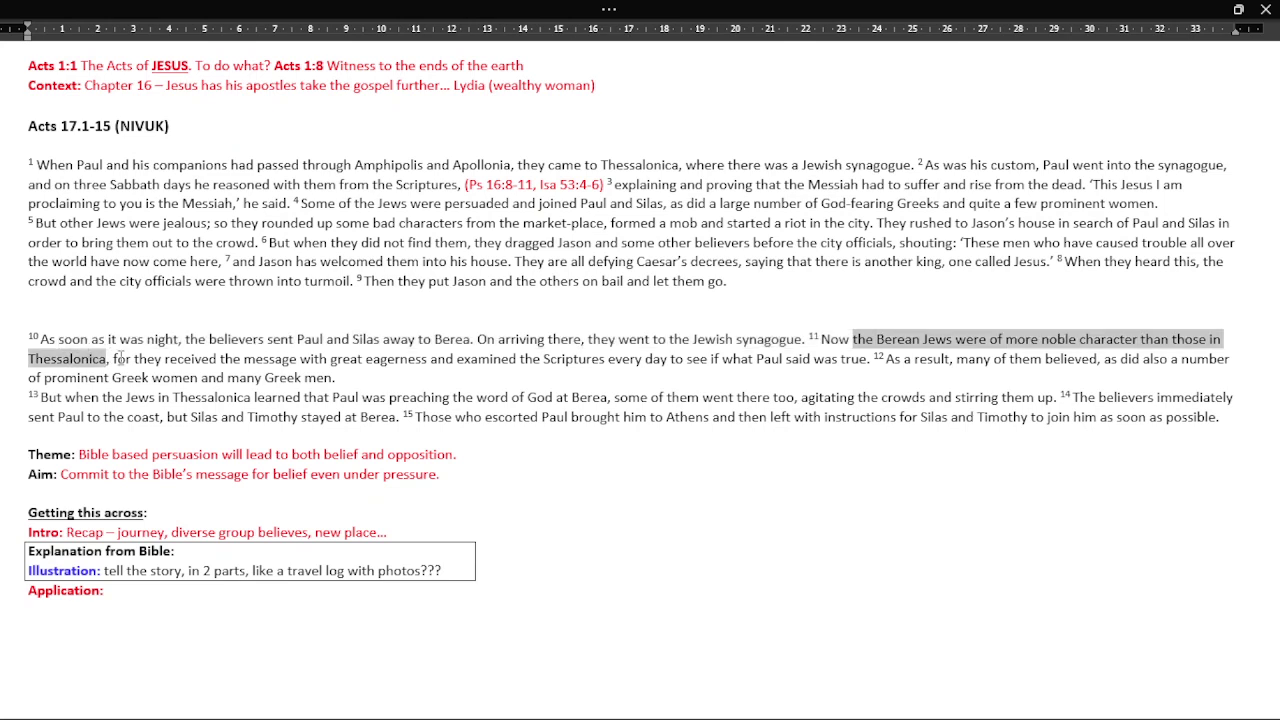
{"action": "left_click", "coordinate": [116, 358]}
{"action": "left_click_drag", "start_coordinate": [329, 358], "coordinate": [428, 360]}
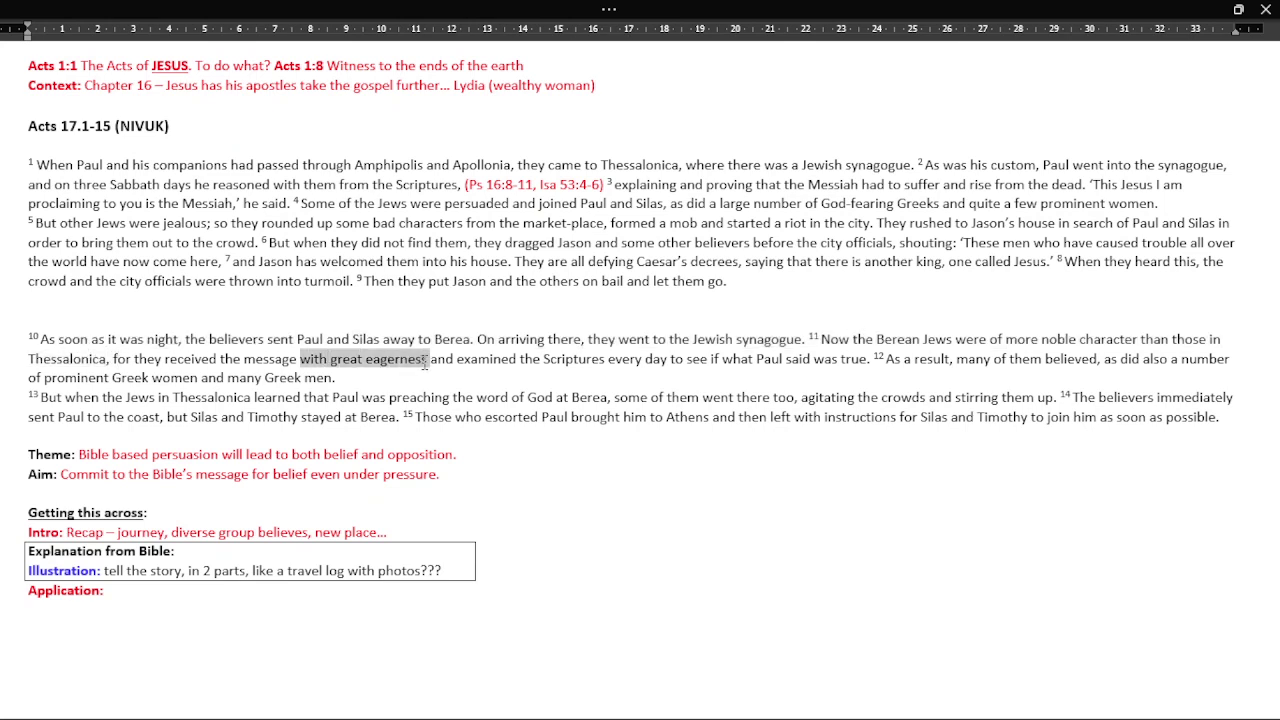
{"action": "left_click_drag", "start_coordinate": [522, 358], "coordinate": [574, 362]}
{"action": "double_click", "coordinate": [574, 362]}
{"action": "left_click", "coordinate": [572, 364]}
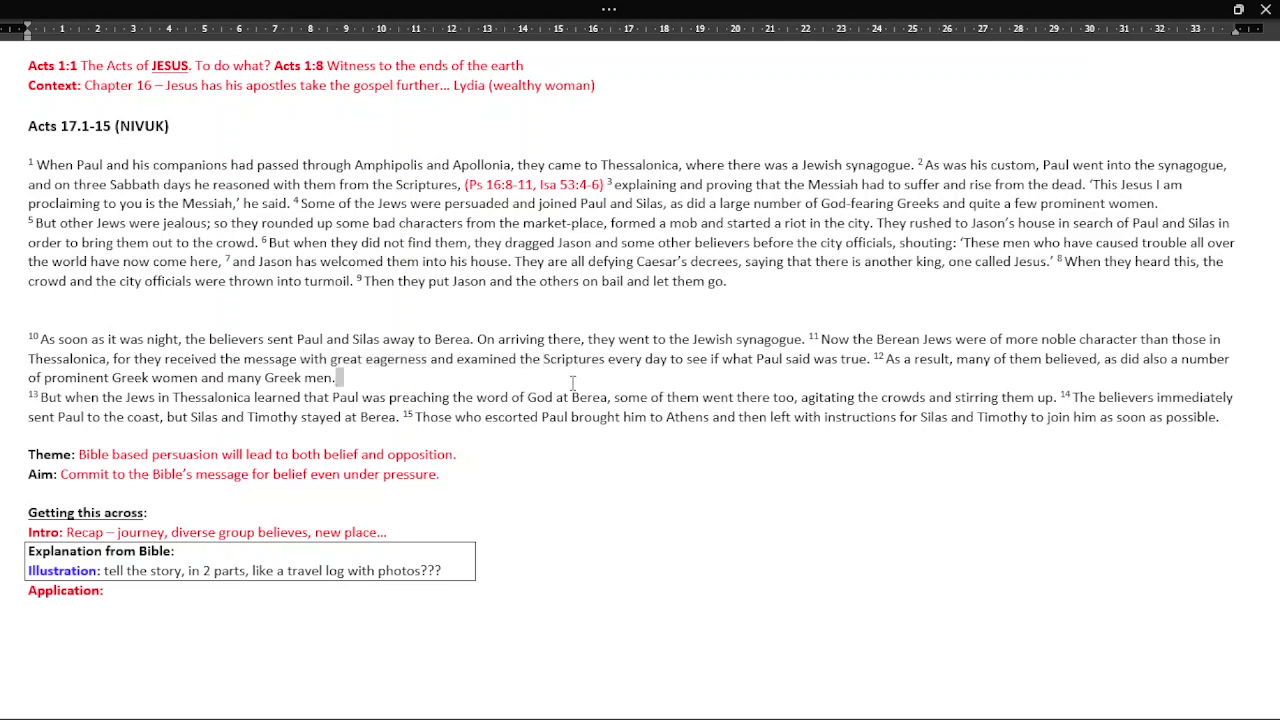
Highlight the word 'Scriptures' in yellow in verses 11 and 2
{"action": "double_click", "coordinate": [558, 362]}
{"action": "key", "text": "ctrl+alt+h"}
{"action": "double_click", "coordinate": [416, 184]}
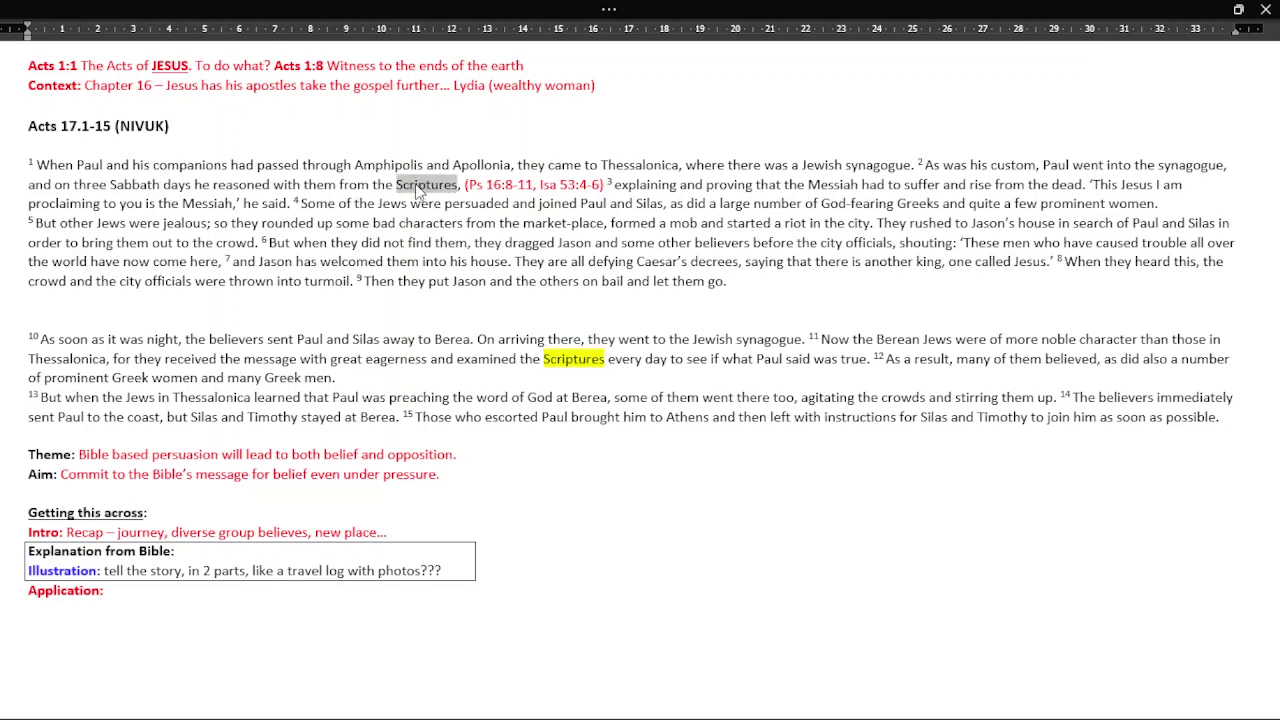
{"action": "key", "text": "ctrl+alt+h"}
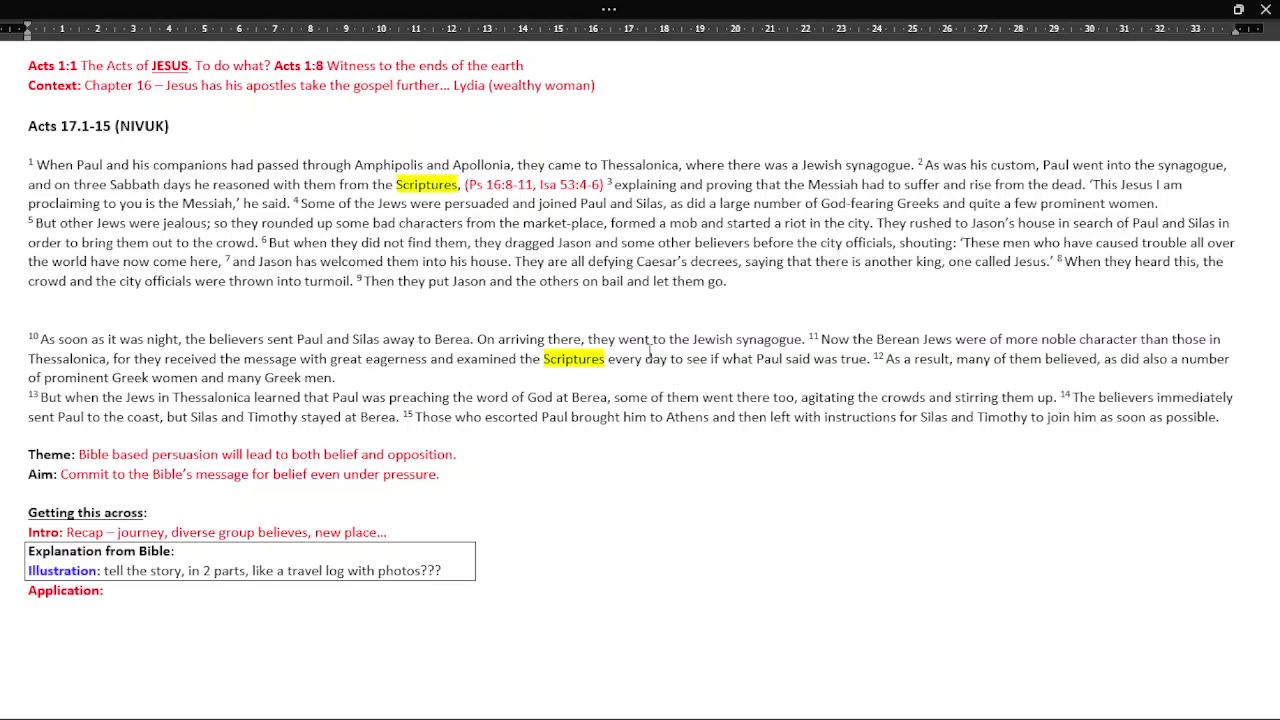
Select 'Paul said was true' in verse 11 and 'explaining and proving' in verse 3
{"action": "left_click_drag", "start_coordinate": [757, 358], "coordinate": [867, 366]}
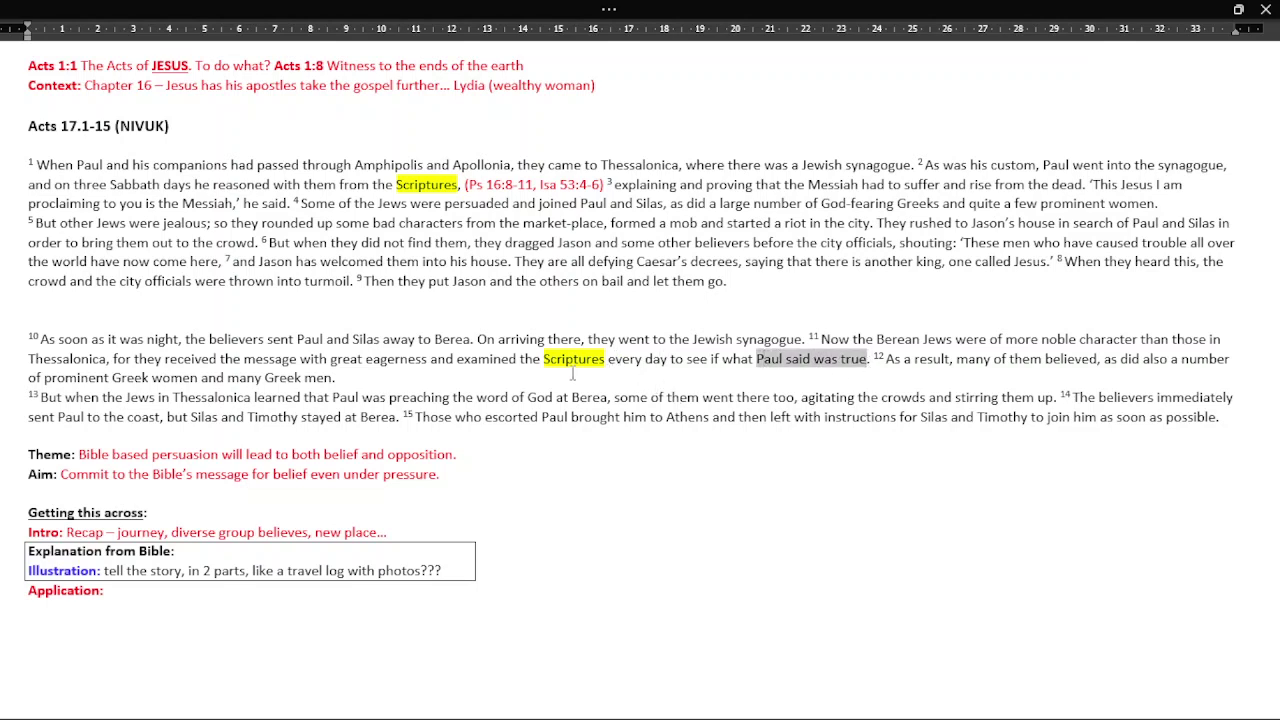
{"action": "left_click", "coordinate": [569, 373]}
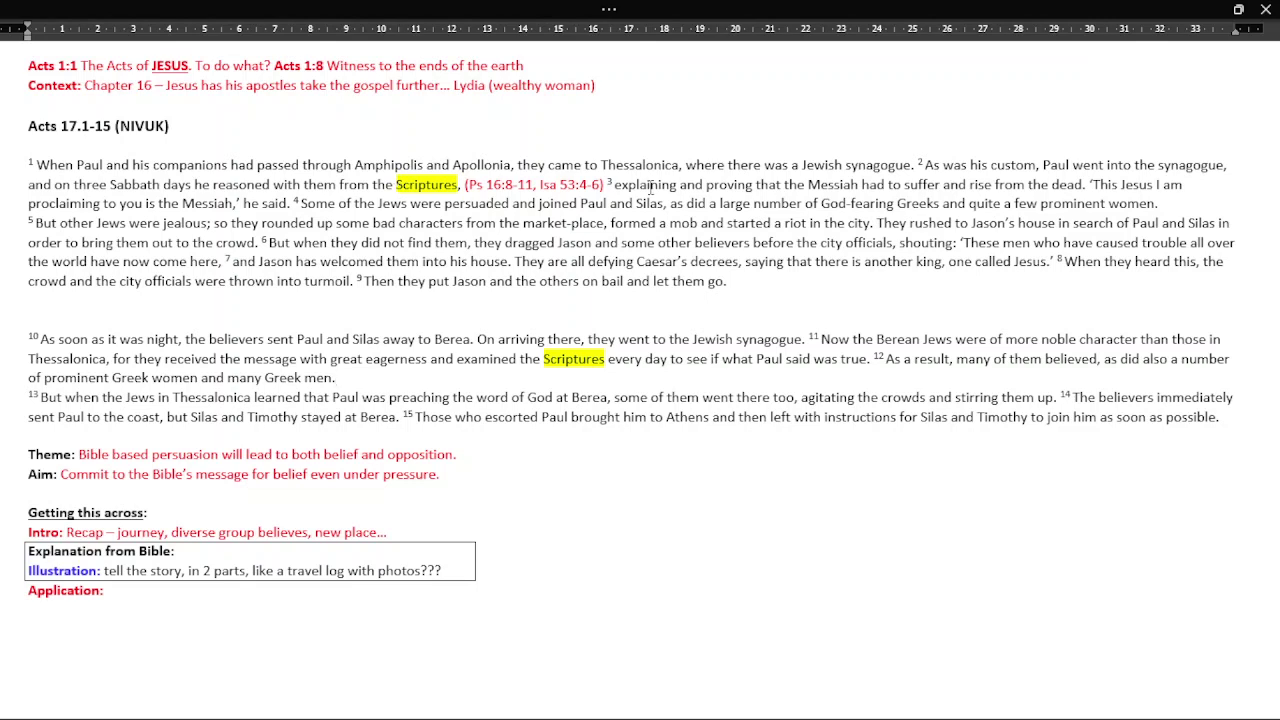
{"action": "left_click_drag", "start_coordinate": [651, 187], "coordinate": [786, 189]}
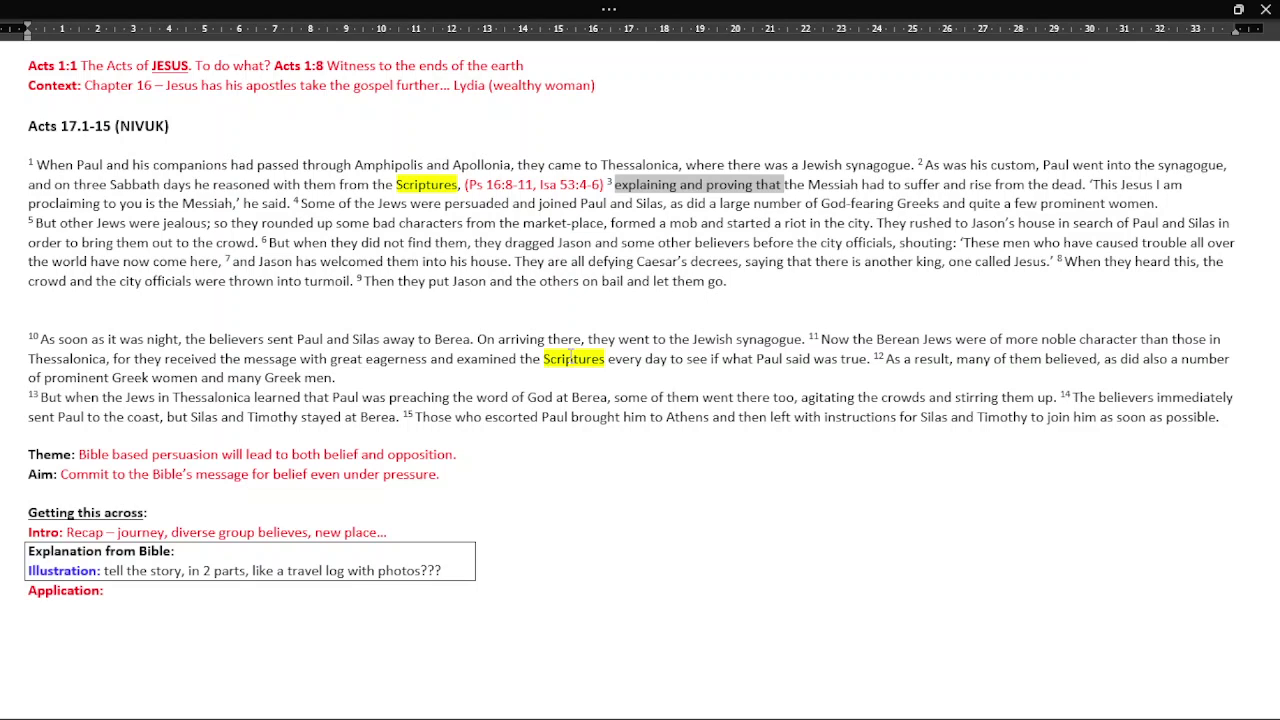
{"action": "left_click", "coordinate": [568, 358]}
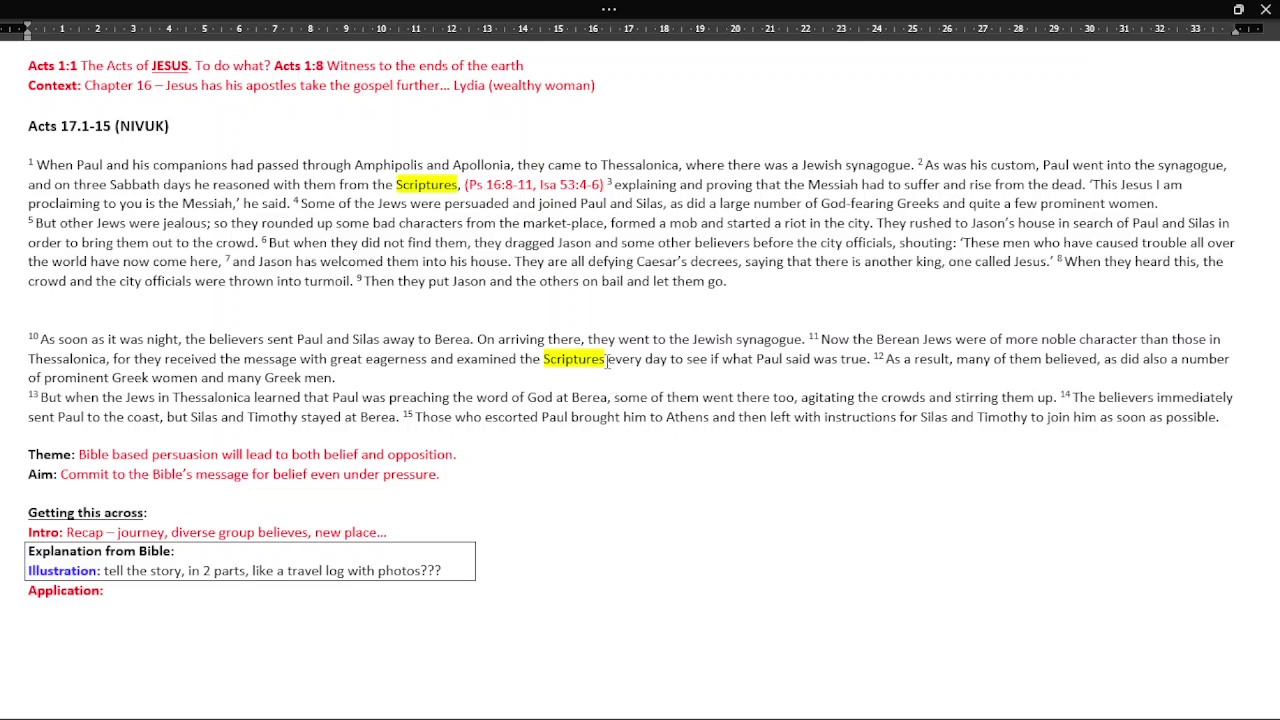
Highlight verse 12 in turquoise, then select the whole of verse 4
{"action": "left_click_drag", "start_coordinate": [898, 358], "coordinate": [374, 378]}
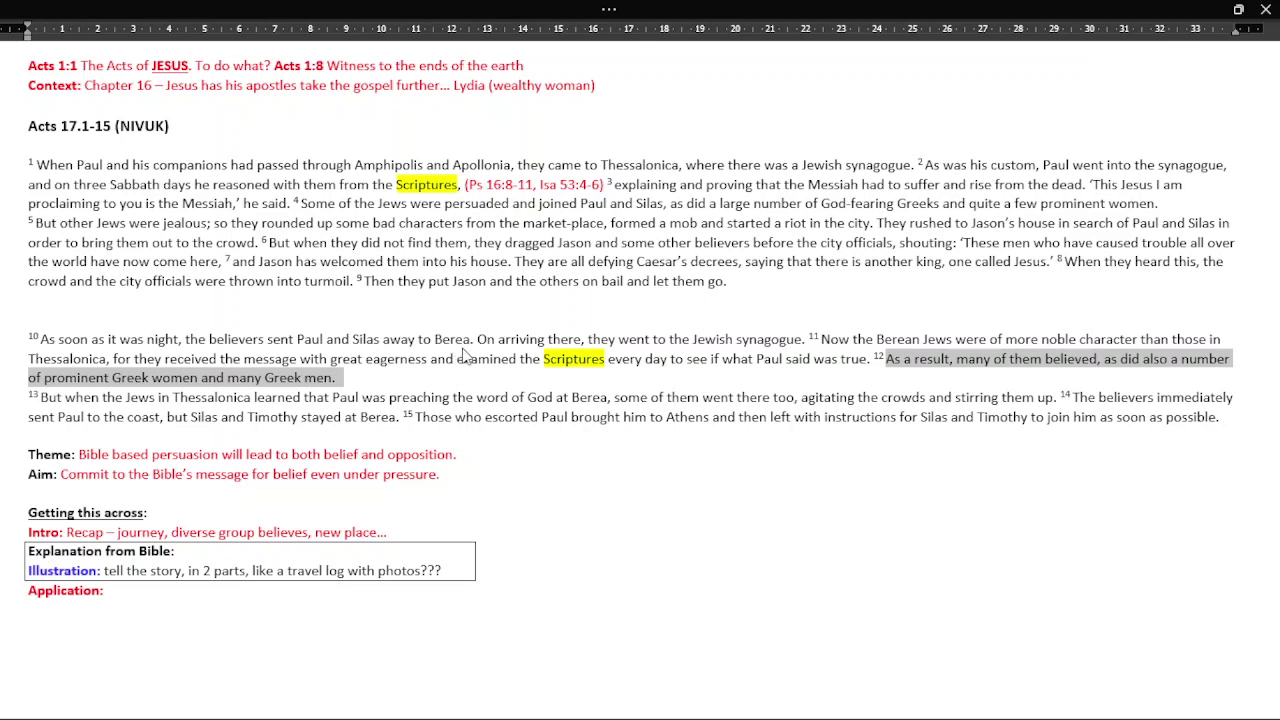
{"action": "key", "text": "ctrl+alt+h"}
{"action": "key", "text": "ctrl+alt+h"}
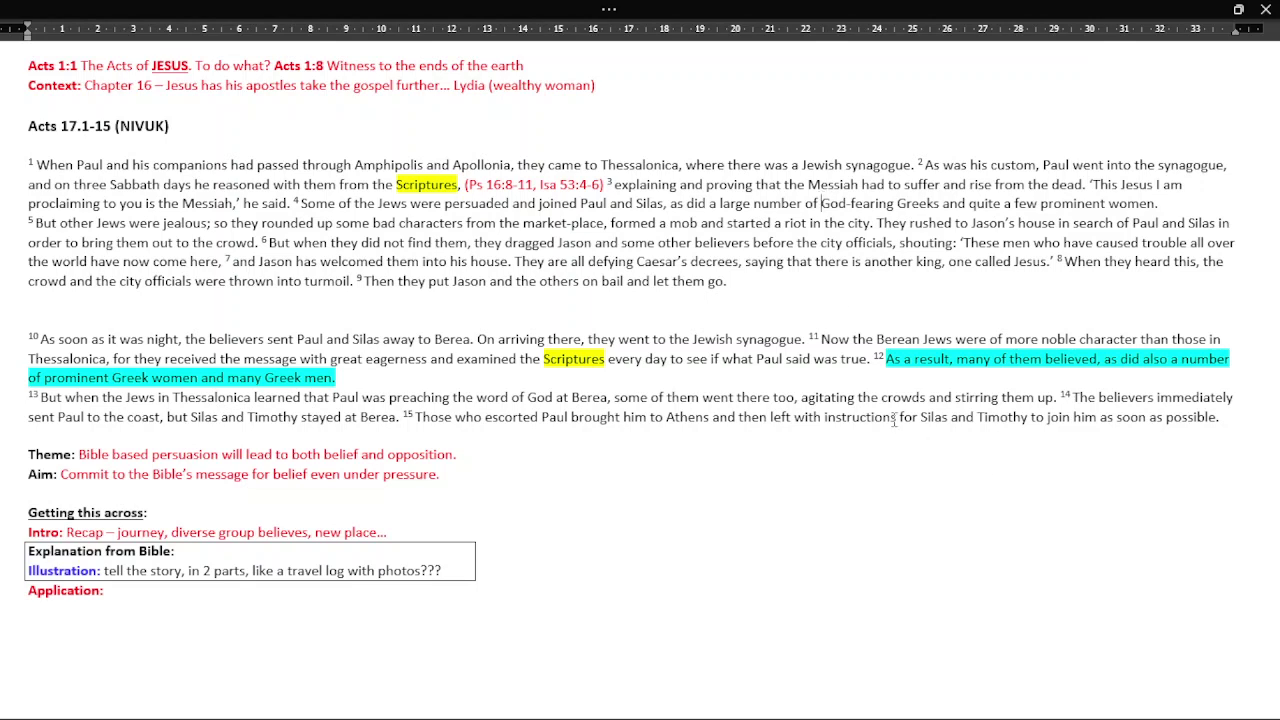
{"action": "left_click", "coordinate": [301, 203]}
{"action": "mouse_move", "coordinate": [340, 203]}
{"action": "left_mouse_down"}
{"action": "mouse_move", "coordinate": [1100, 186]}
{"action": "mouse_move", "coordinate": [1158, 203]}
{"action": "left_mouse_up"}
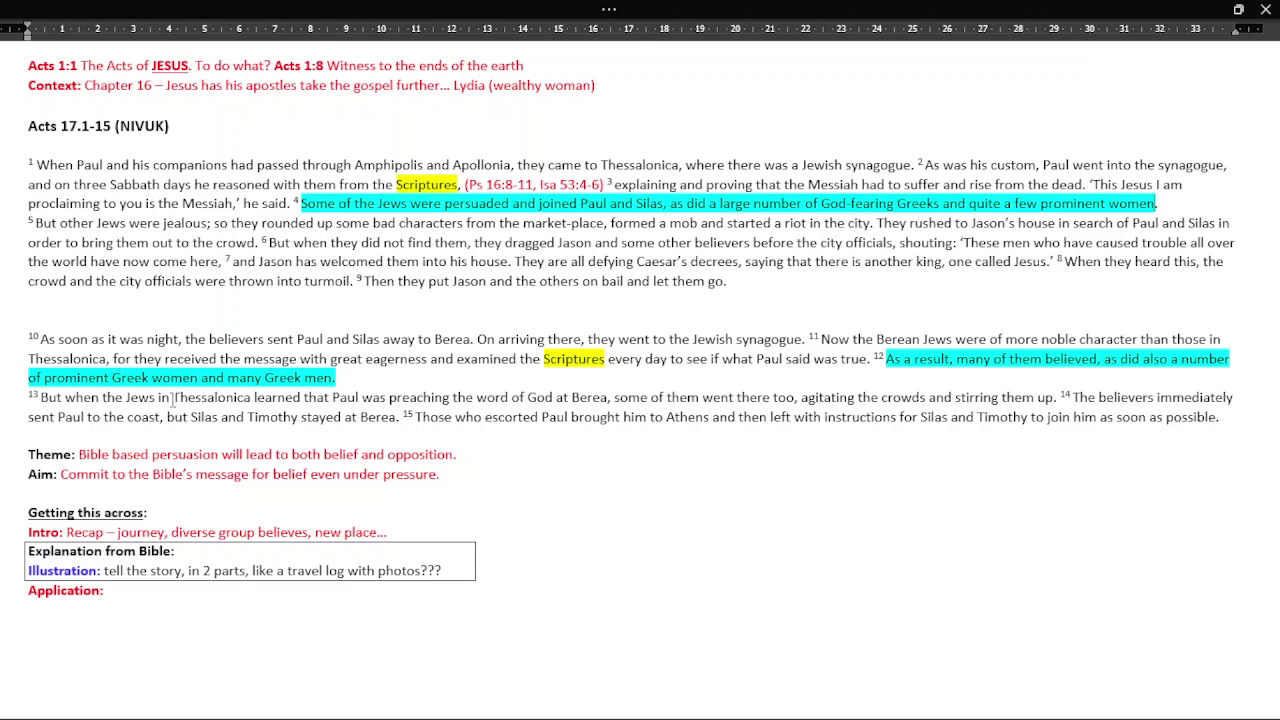
Highlight 'word of God' in verse 13 in yellow
{"action": "double_click", "coordinate": [583, 397]}
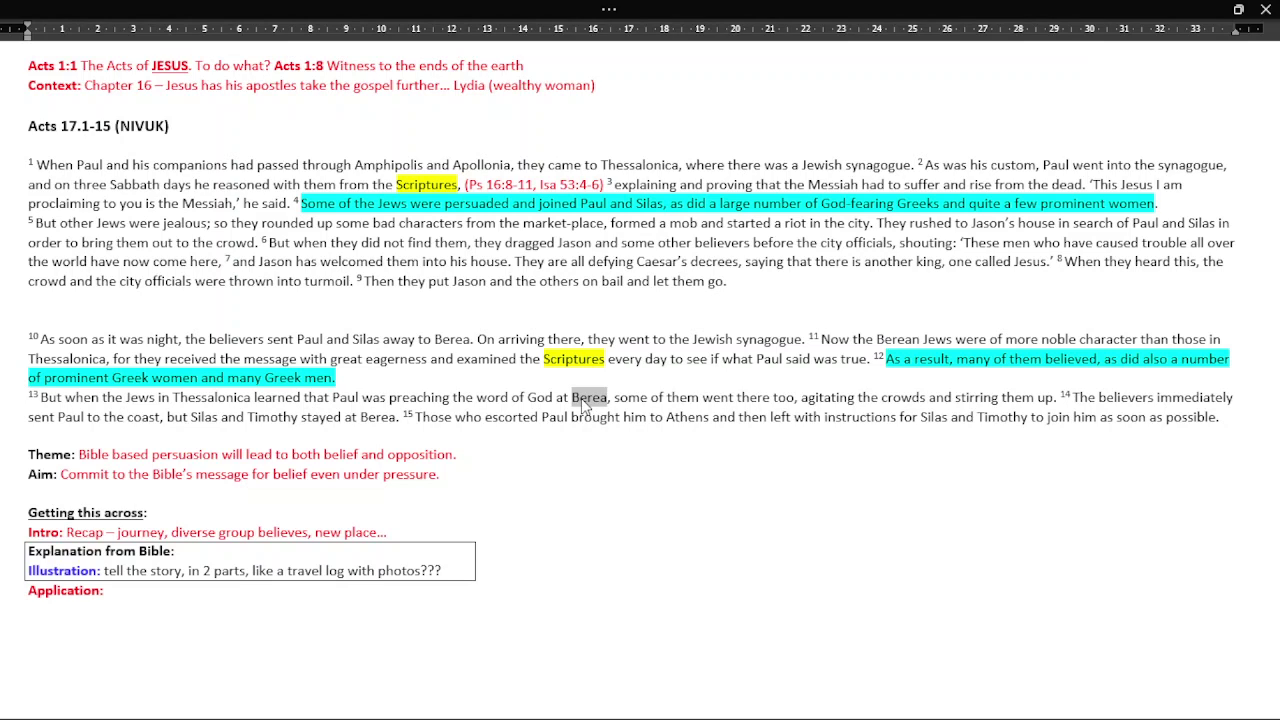
{"action": "double_click", "coordinate": [472, 398]}
{"action": "left_click_drag", "start_coordinate": [485, 400], "coordinate": [552, 400]}
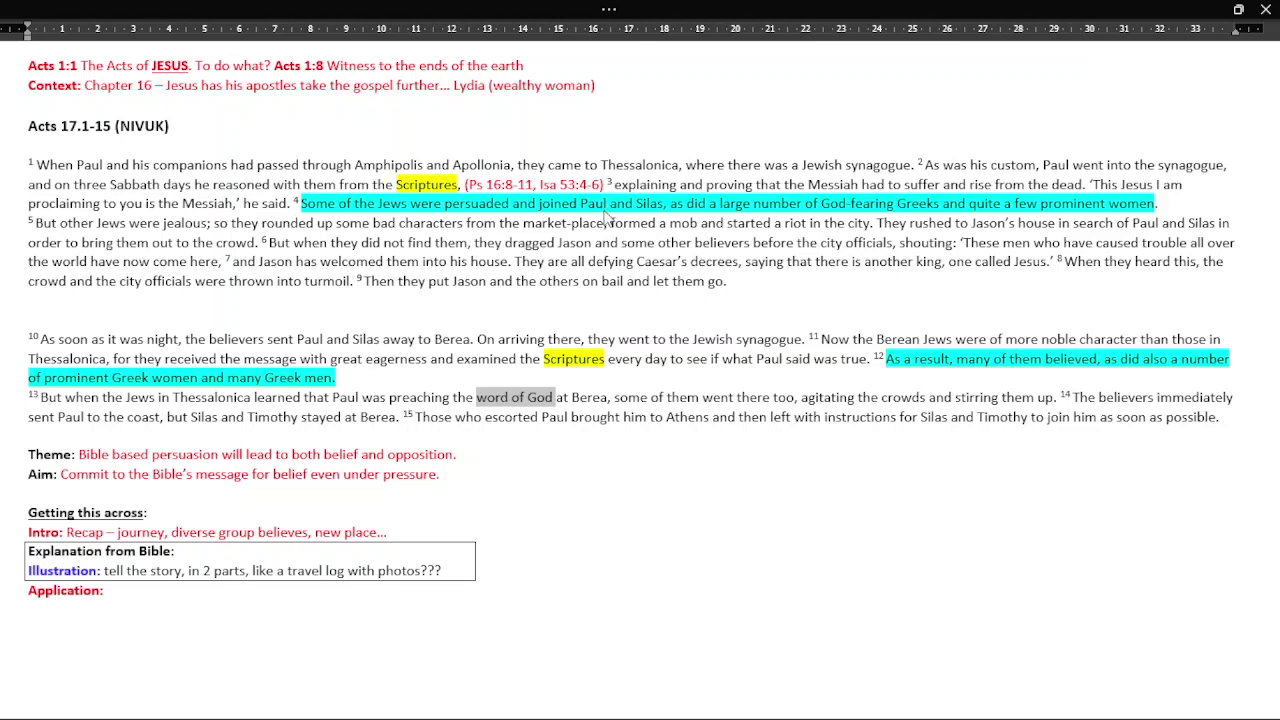
{"action": "key", "text": "ctrl+alt+h"}
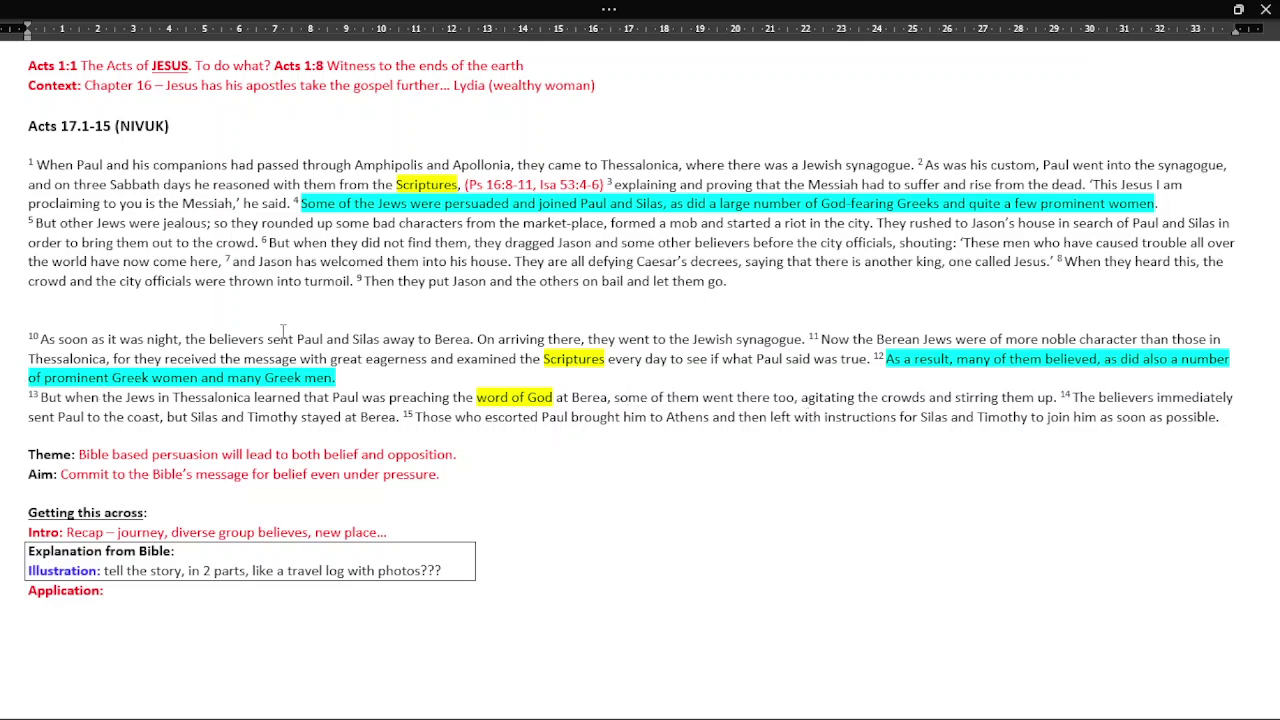
Highlight 'other Jews were jealous' and 'agitating the crowds and stirring them up' in magenta
{"action": "left_click_drag", "start_coordinate": [60, 222], "coordinate": [207, 224]}
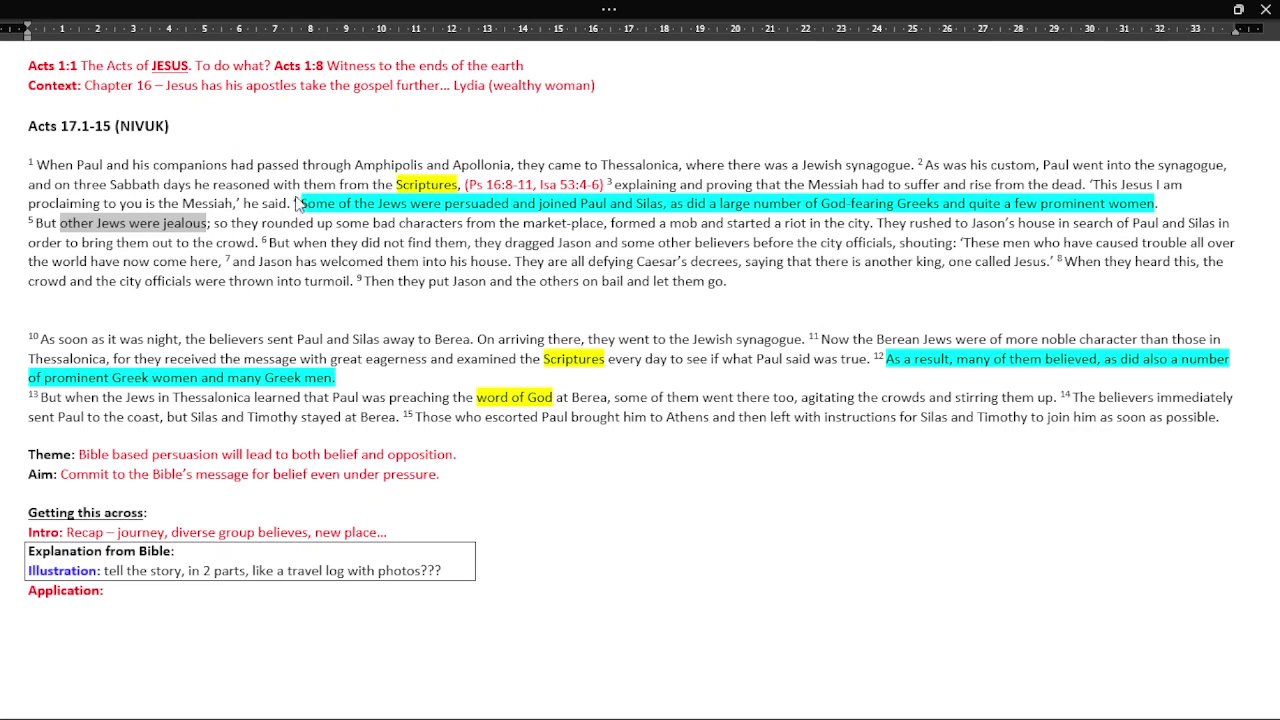
{"action": "key", "text": "ctrl+alt+h"}
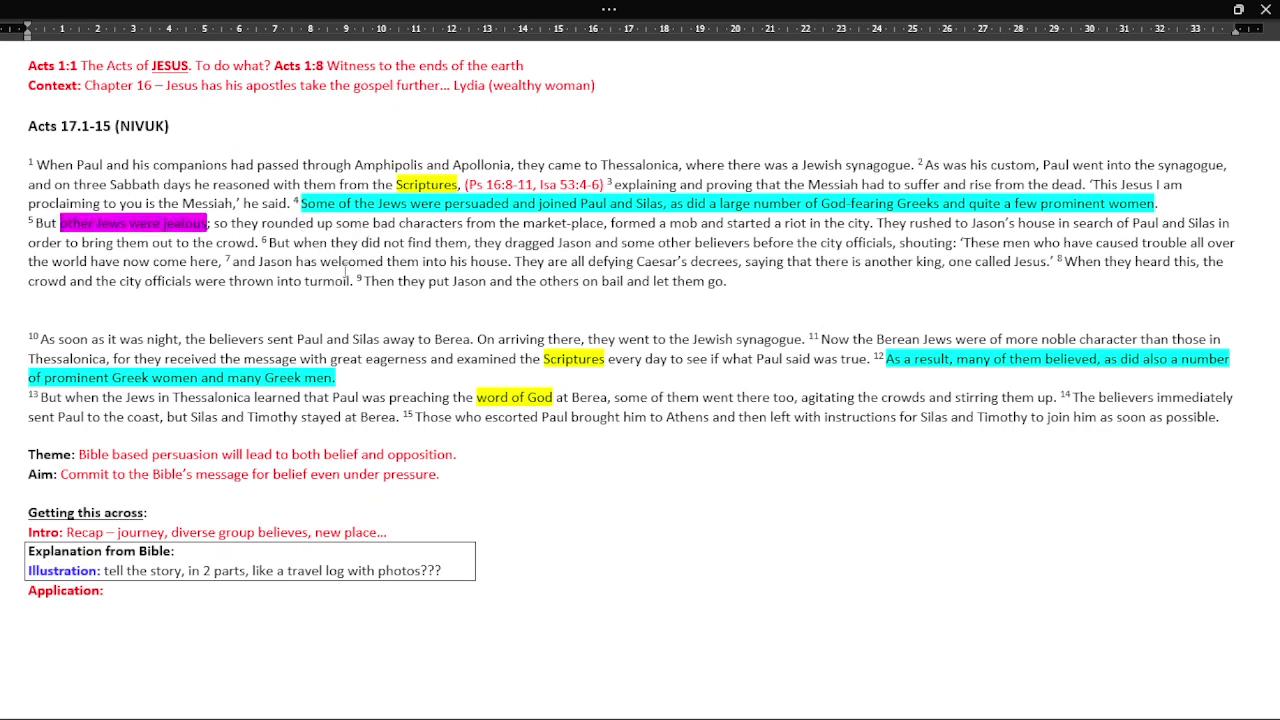
{"action": "left_click", "coordinate": [317, 397]}
{"action": "left_click_drag", "start_coordinate": [857, 397], "coordinate": [1057, 398]}
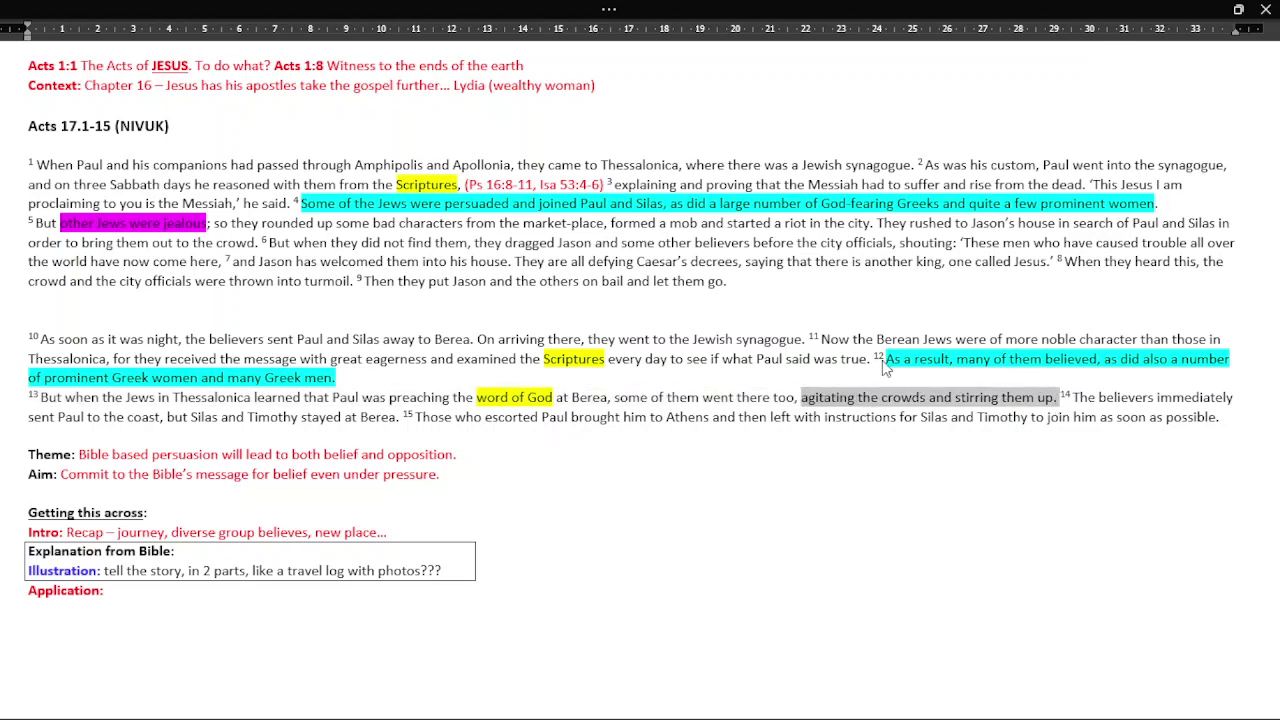
{"action": "key", "text": "ctrl+alt+h"}
{"action": "left_click", "coordinate": [754, 452]}
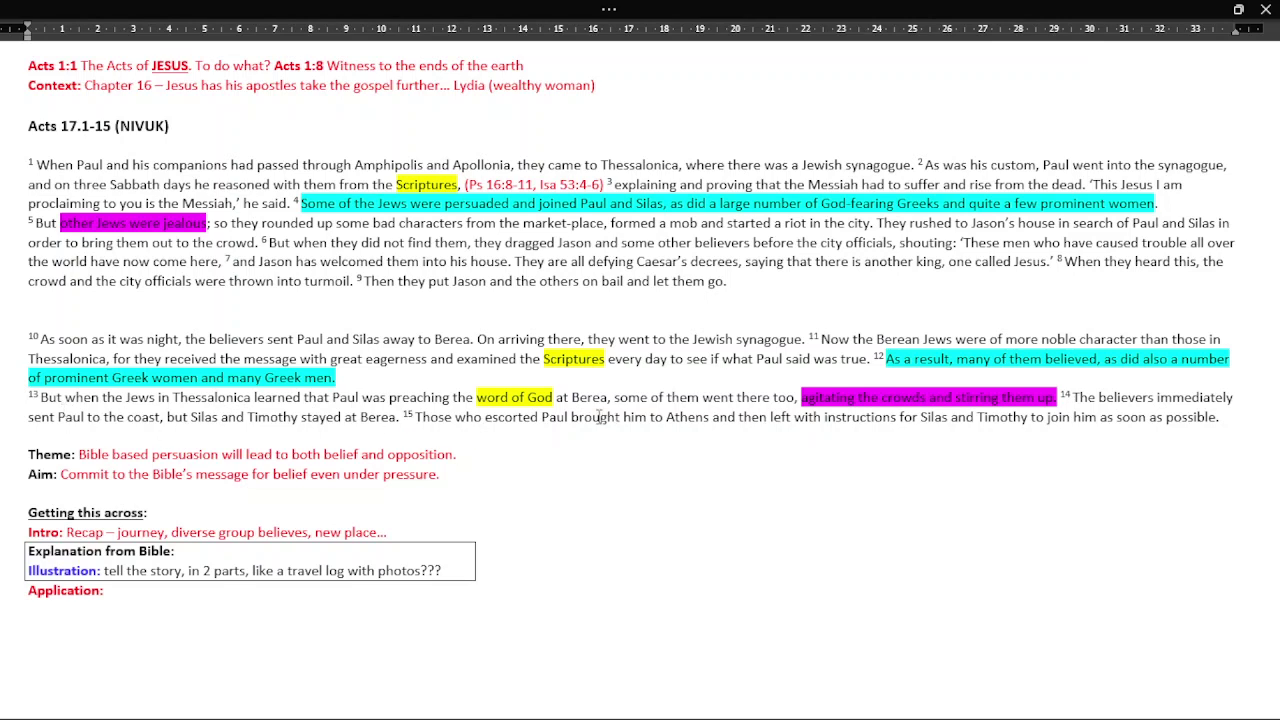
{"action": "left_click_drag", "start_coordinate": [571, 417], "coordinate": [712, 421]}
{"action": "left_click", "coordinate": [856, 432]}
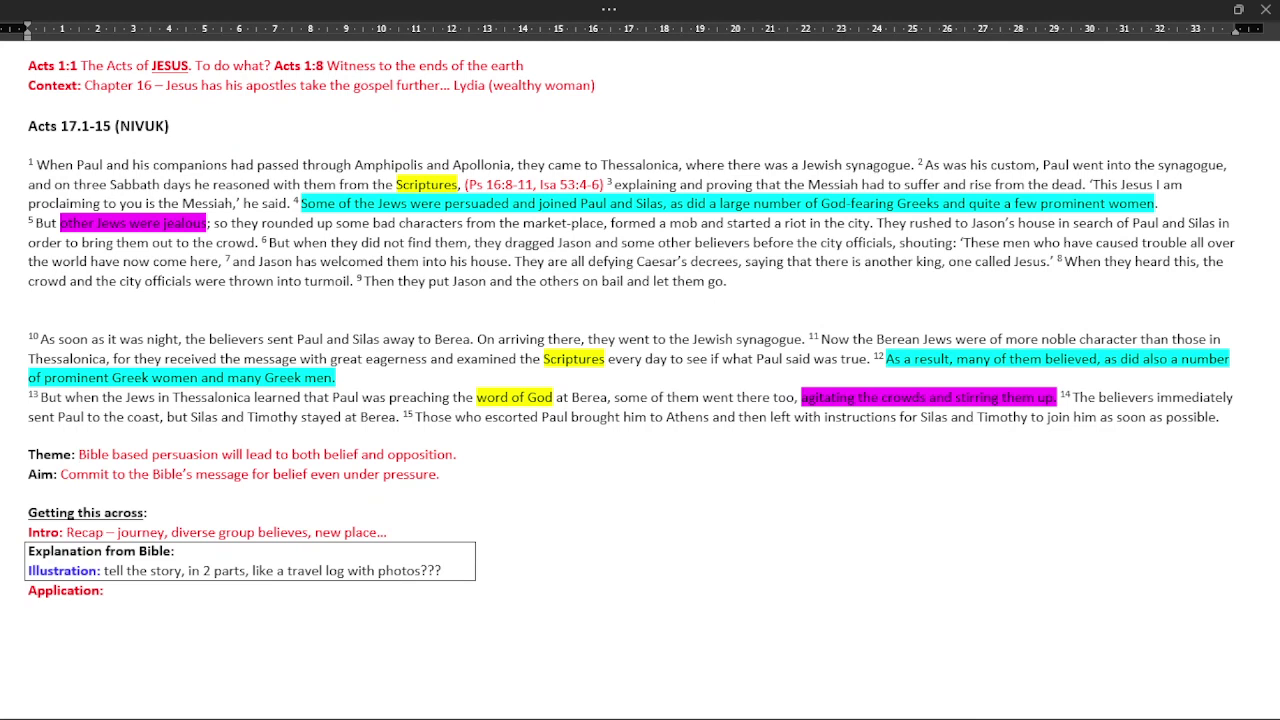
{"action": "left_click", "coordinate": [80, 454]}
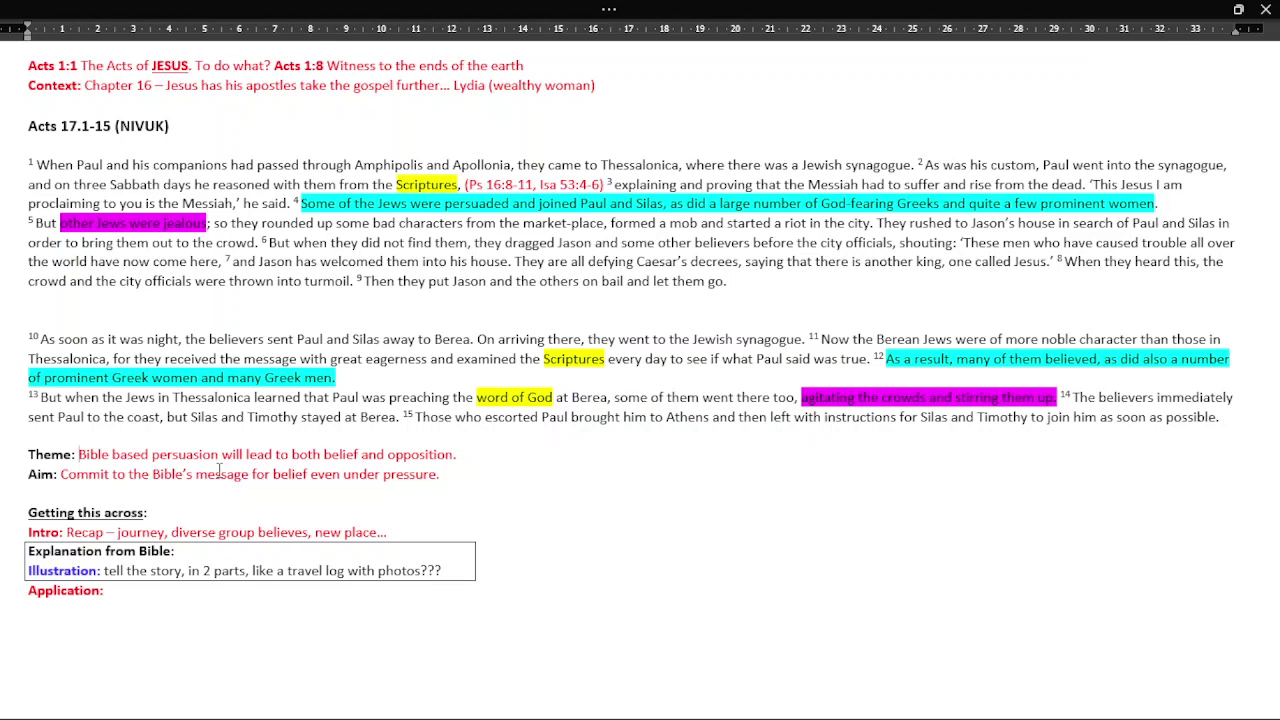
{"action": "left_click_drag", "start_coordinate": [79, 454], "coordinate": [175, 454]}
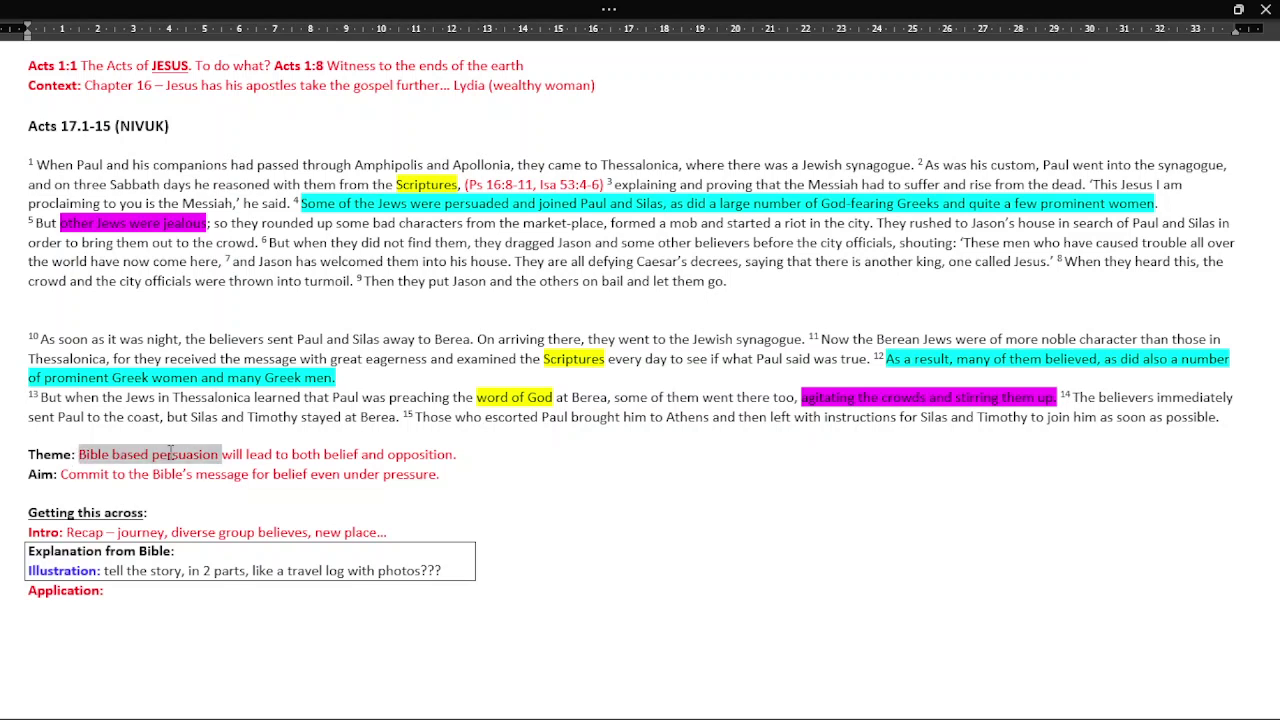
{"action": "left_click", "coordinate": [194, 455]}
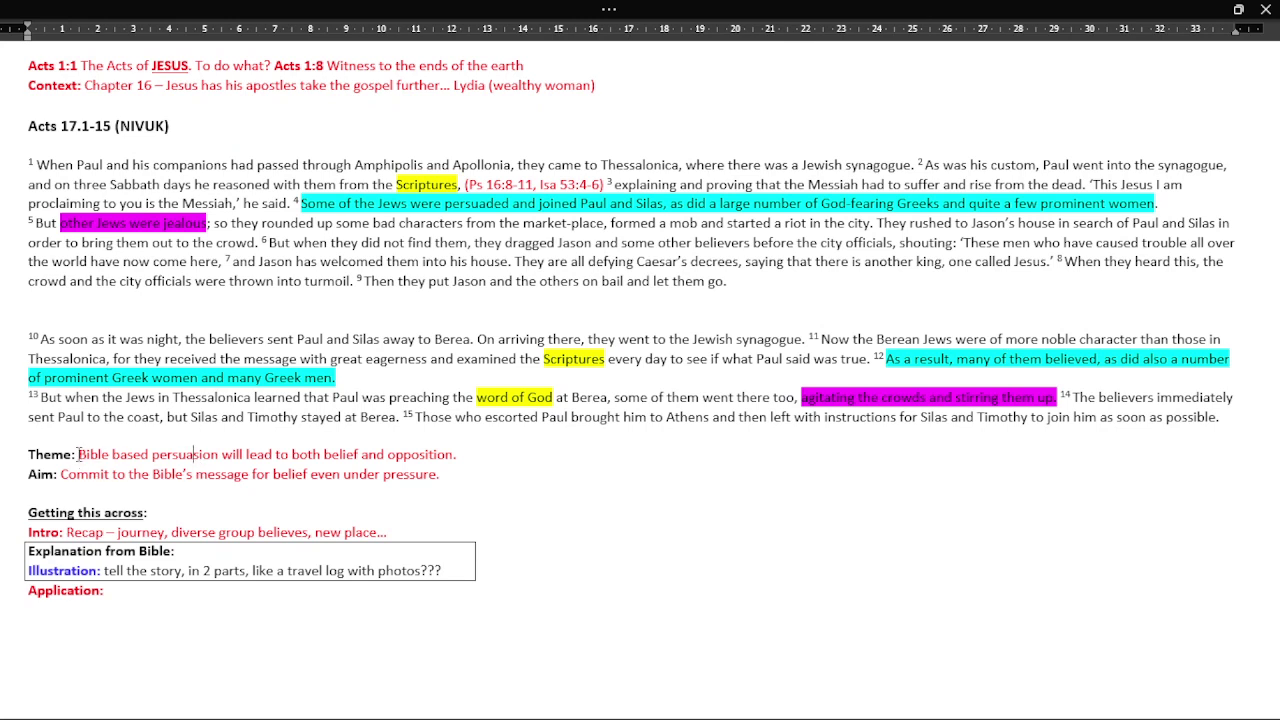
{"action": "left_click_drag", "start_coordinate": [79, 454], "coordinate": [437, 462]}
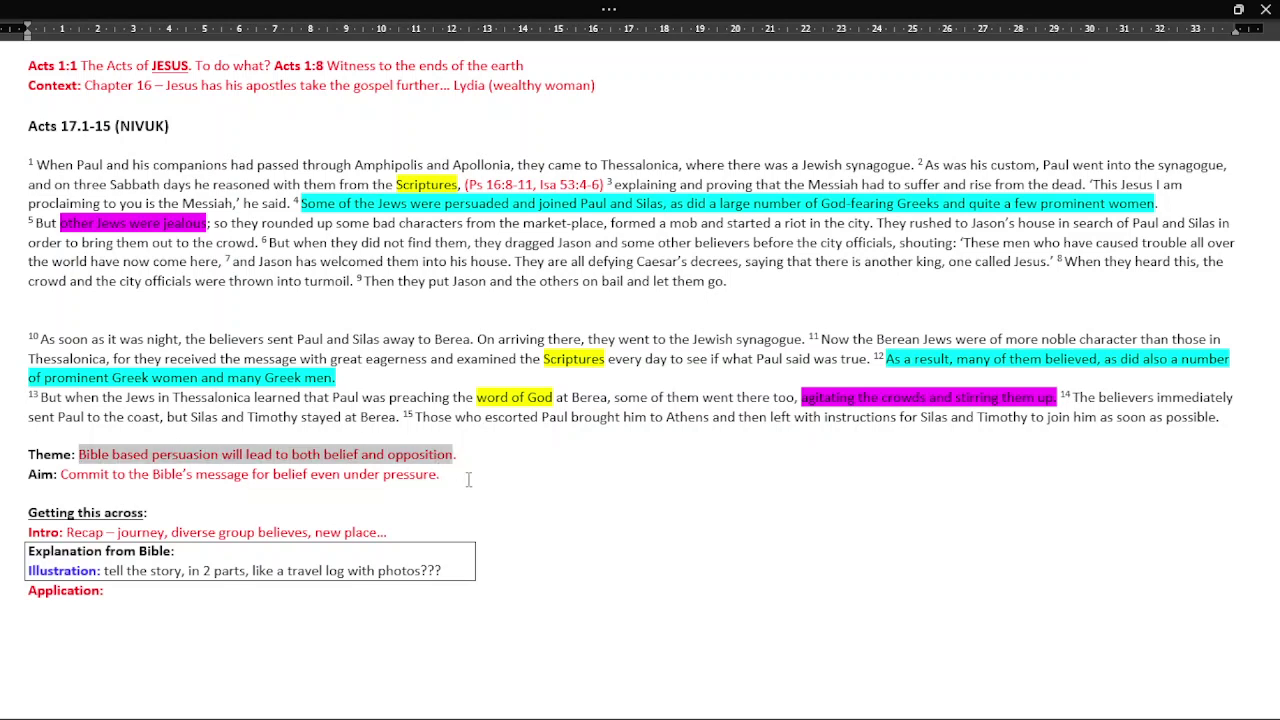
{"action": "left_click", "coordinate": [469, 478]}
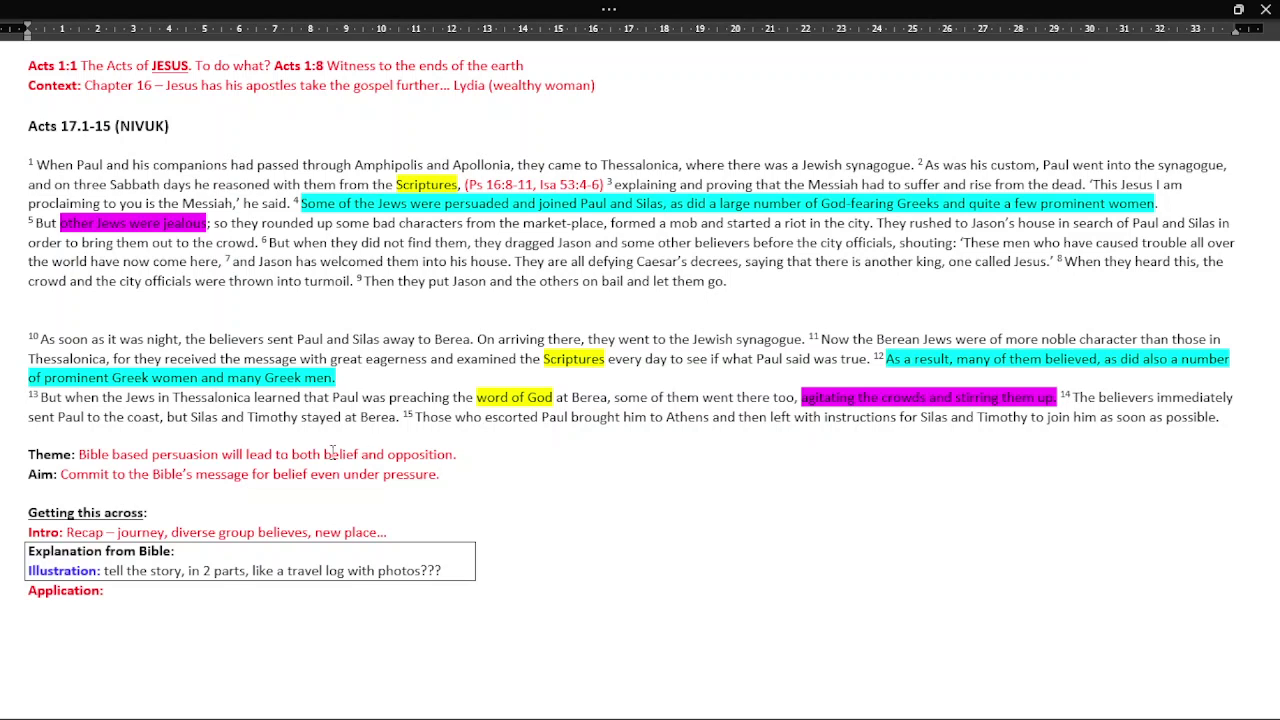
{"action": "left_click_drag", "start_coordinate": [324, 454], "coordinate": [437, 458]}
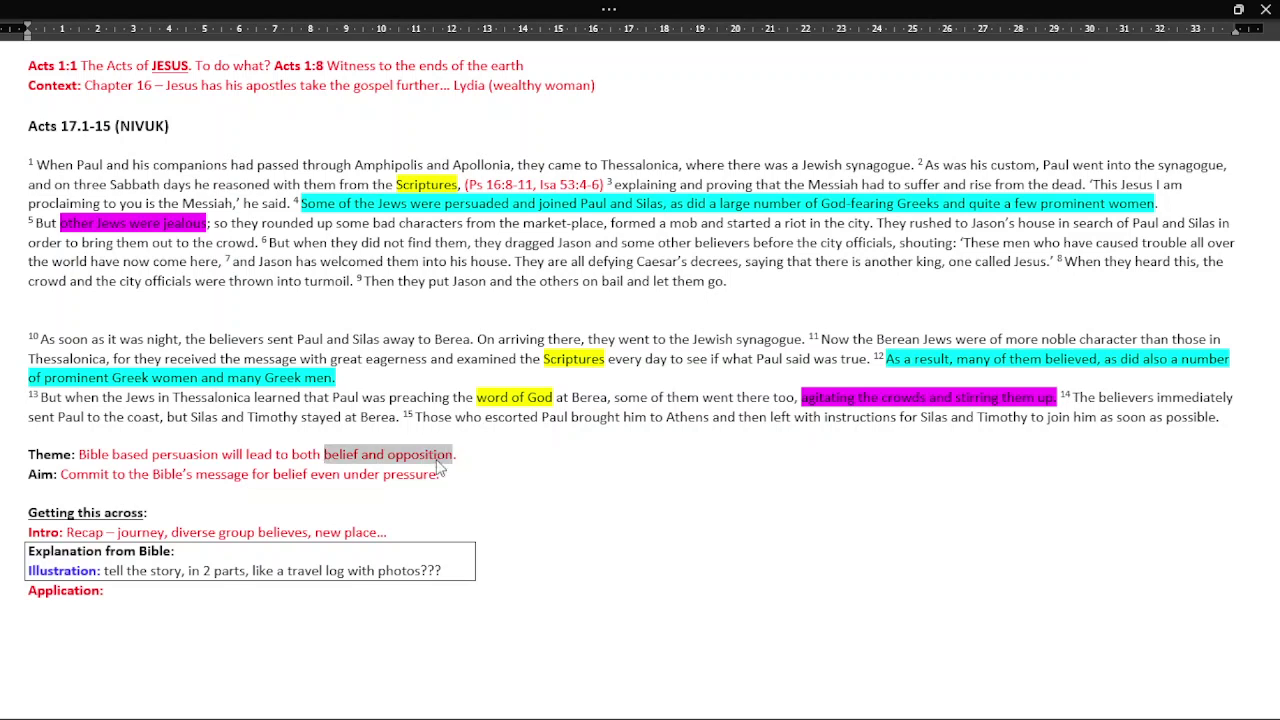
{"action": "left_click", "coordinate": [496, 478]}
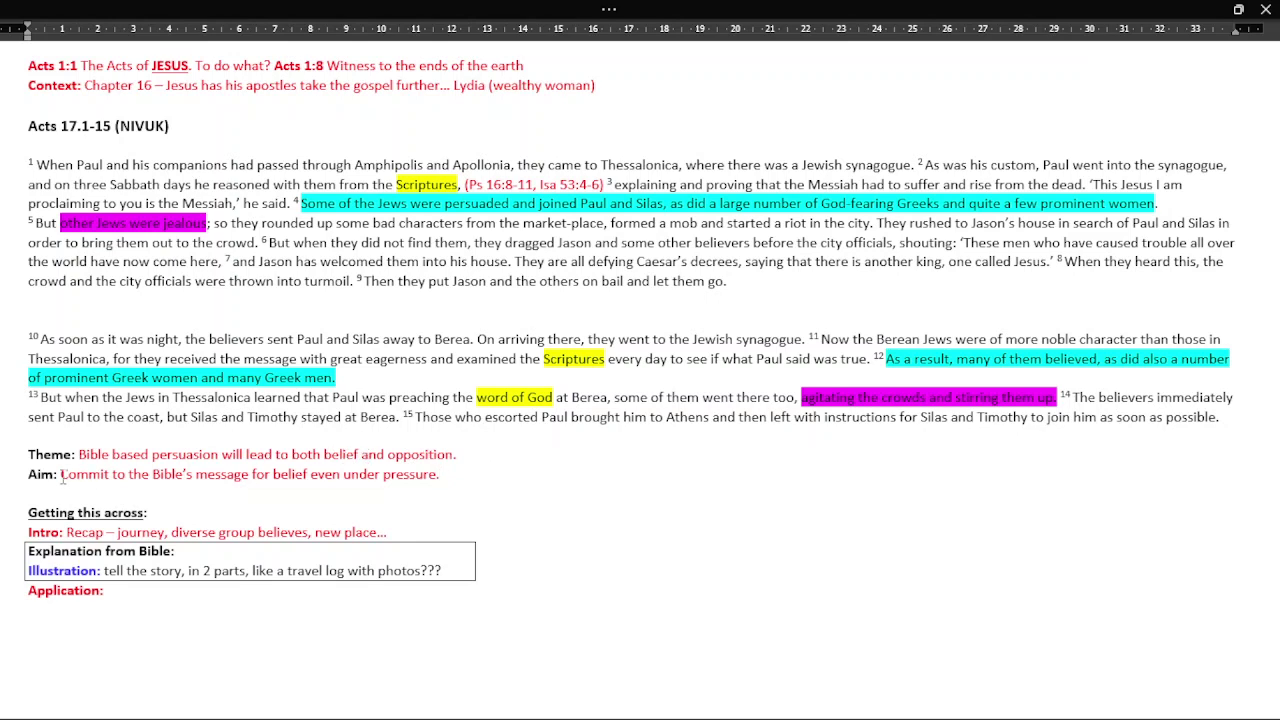
{"action": "left_click_drag", "start_coordinate": [62, 475], "coordinate": [442, 478]}
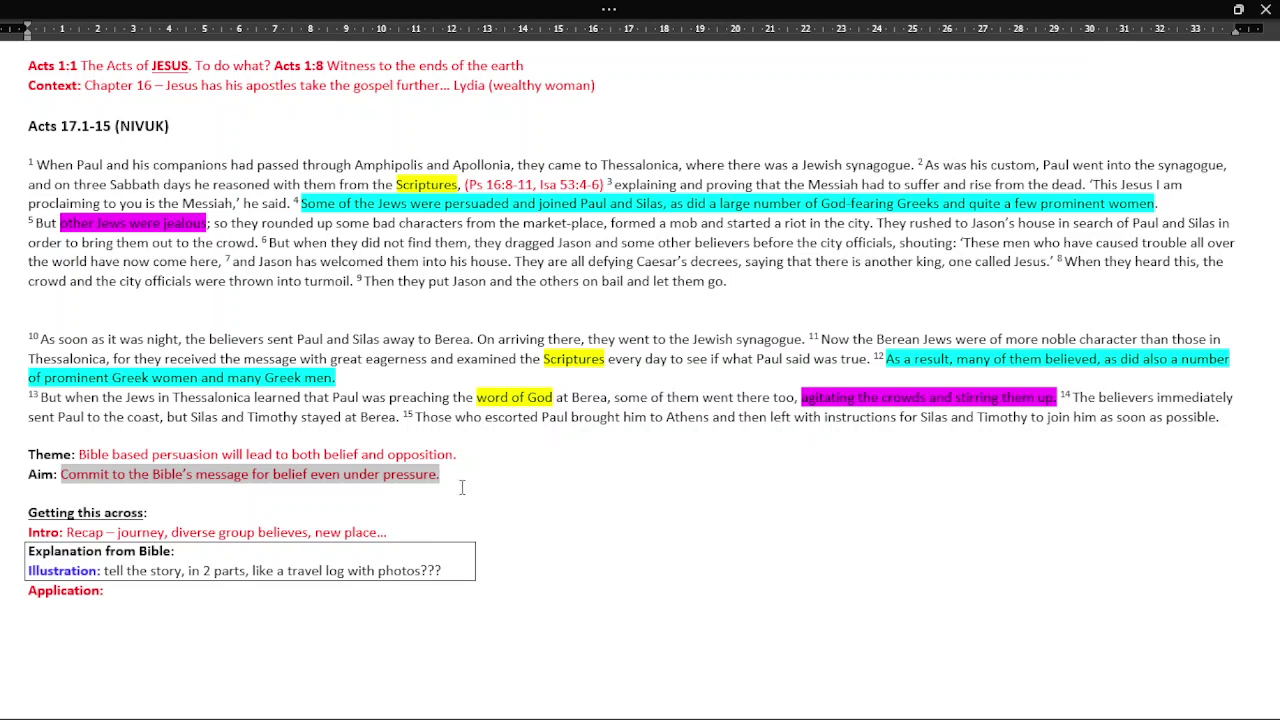
{"action": "left_click", "coordinate": [486, 496]}
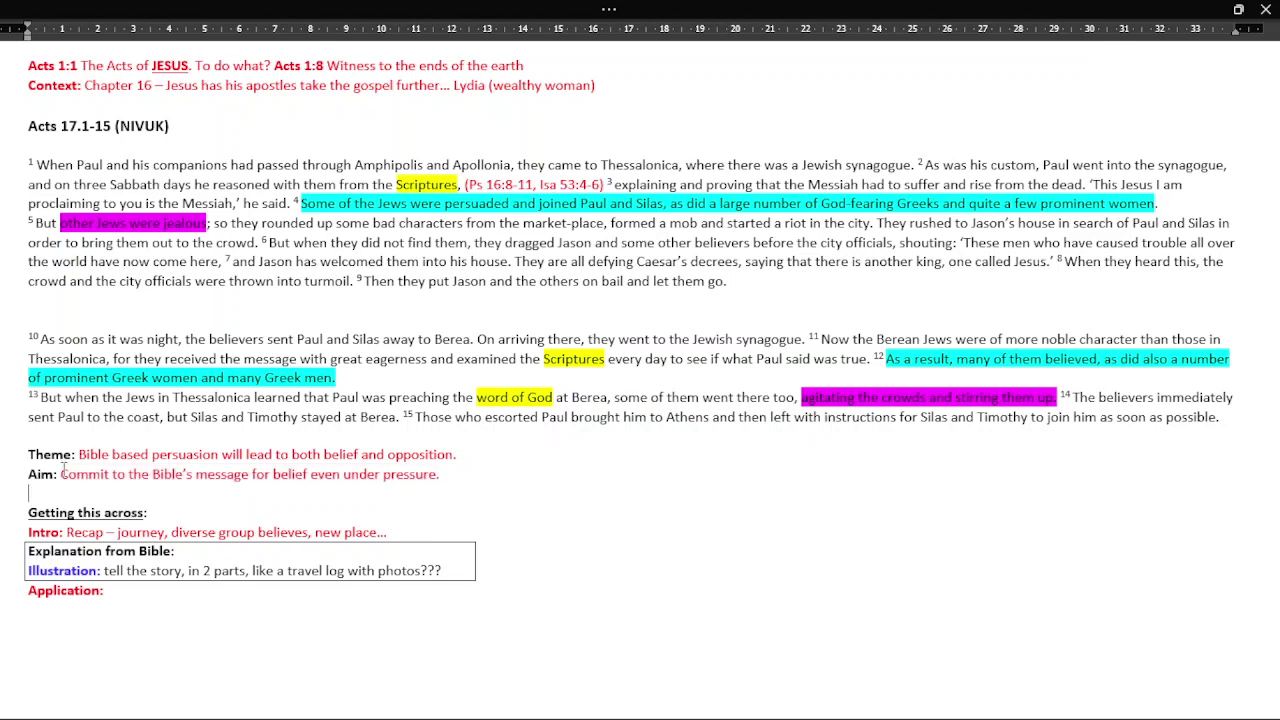
{"action": "left_click_drag", "start_coordinate": [61, 474], "coordinate": [440, 481]}
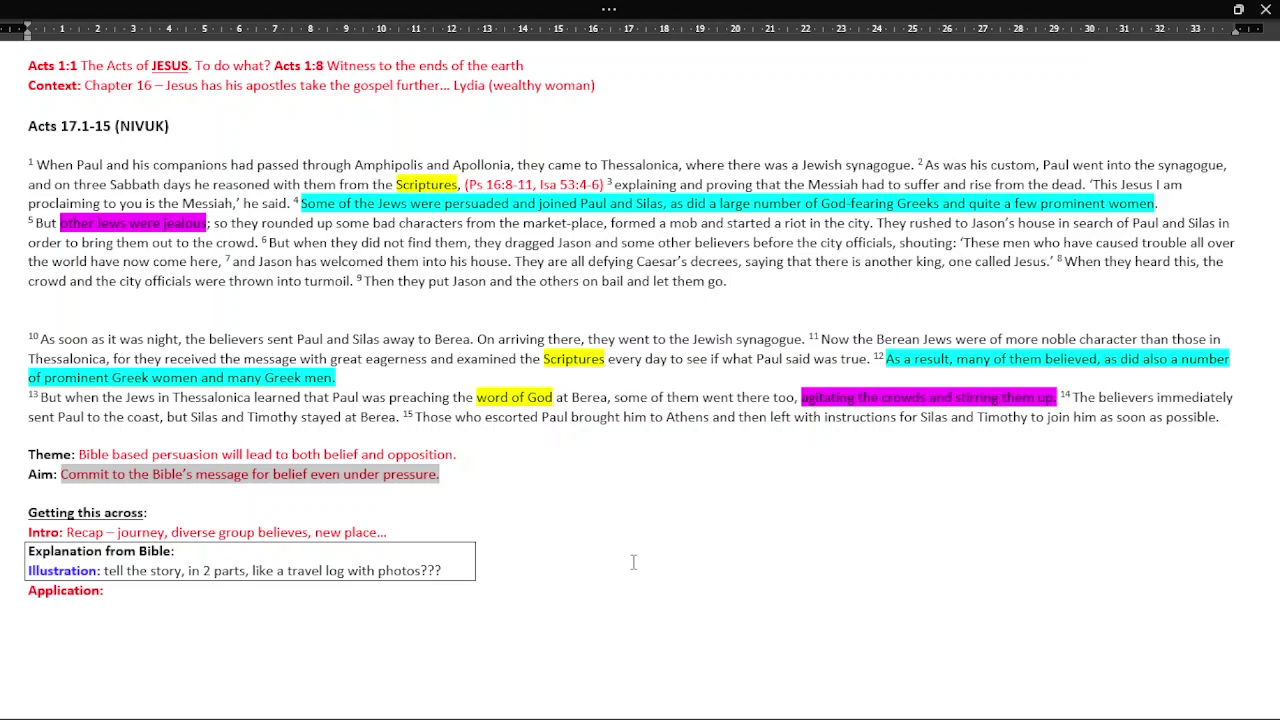
{"action": "left_click_drag", "start_coordinate": [600, 358], "coordinate": [669, 365]}
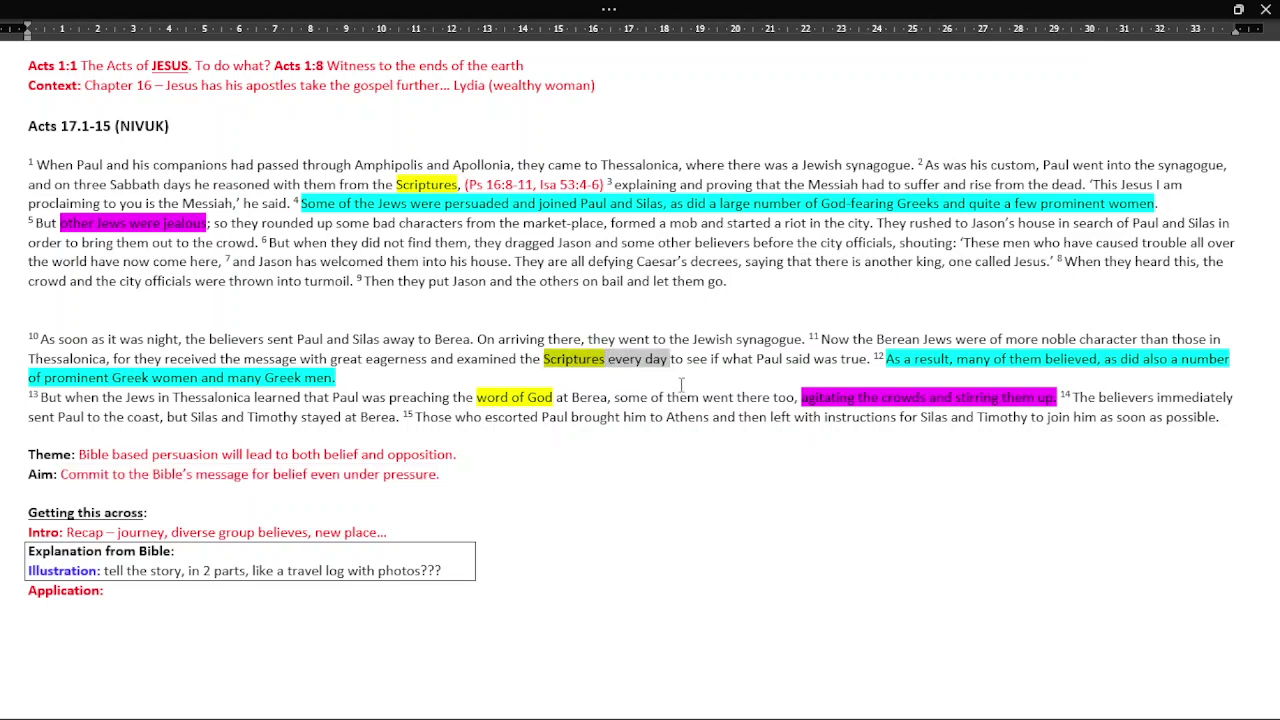
{"action": "left_click", "coordinate": [681, 385]}
{"action": "left_click", "coordinate": [477, 479]}
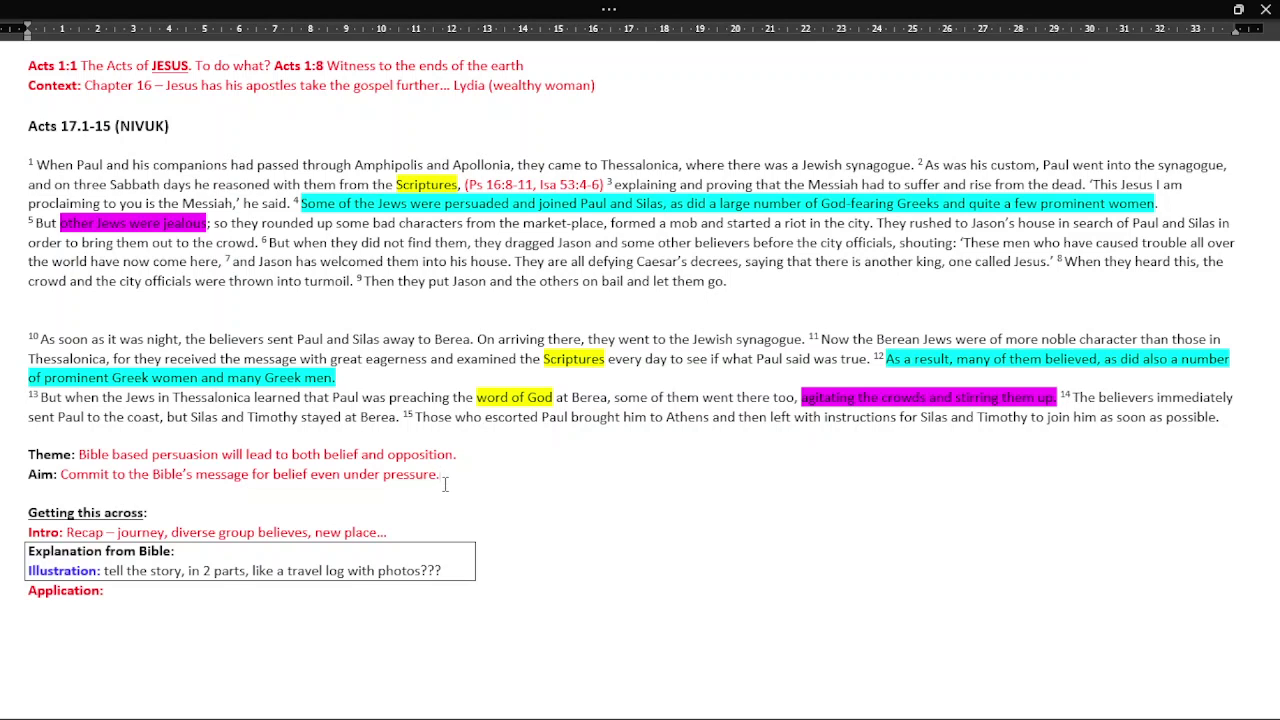
{"action": "left_click", "coordinate": [188, 592]}
{"action": "left_click_drag", "start_coordinate": [273, 474], "coordinate": [436, 474]}
{"action": "left_click", "coordinate": [442, 476]}
{"action": "left_click_drag", "start_coordinate": [216, 530], "coordinate": [305, 532]}
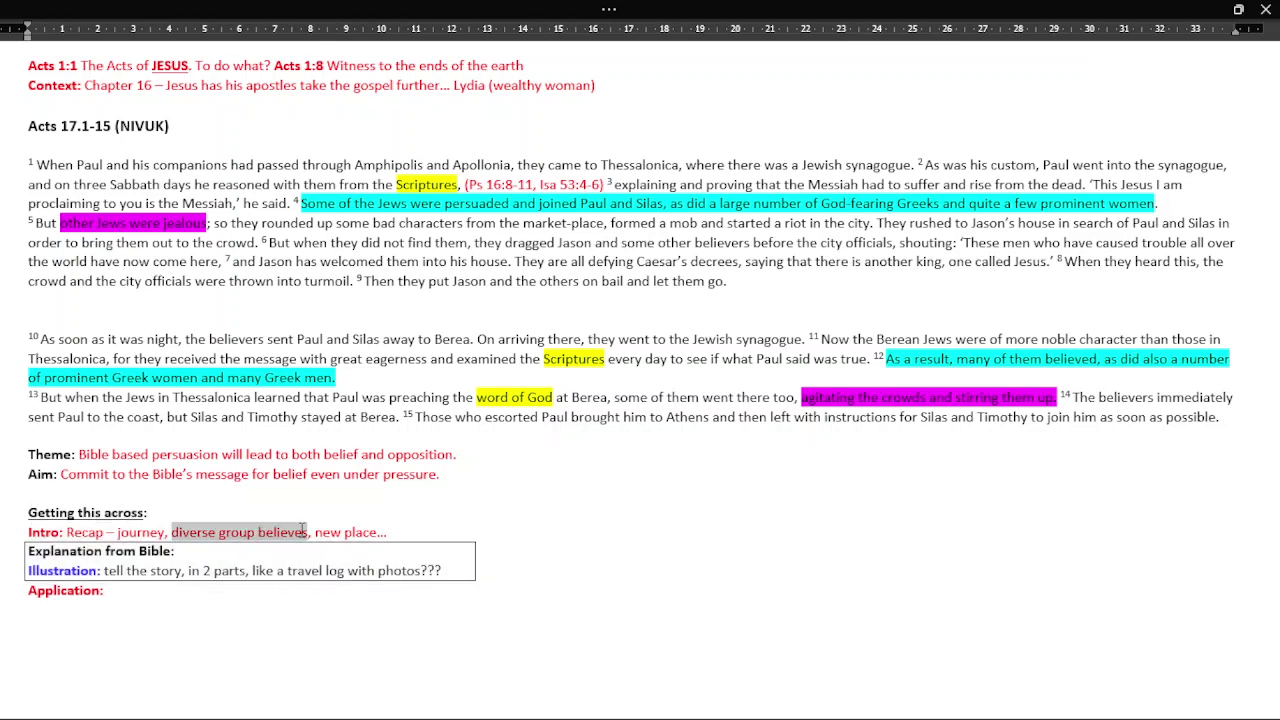
{"action": "left_click", "coordinate": [356, 533]}
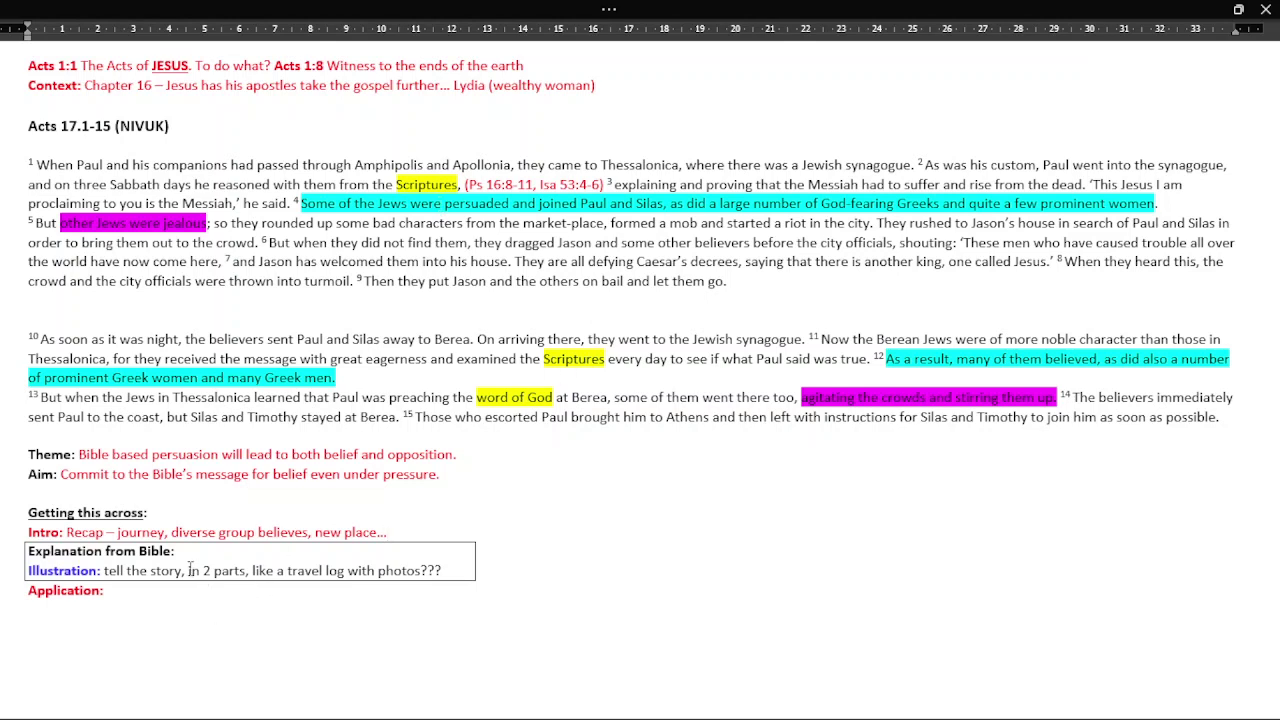
{"action": "left_click_drag", "start_coordinate": [183, 570], "coordinate": [244, 570]}
{"action": "left_click", "coordinate": [243, 571]}
Add numbered question 1: 'Are we reading our Bibles? Daily? ...' ending 'Are we doing this a church?'
{"action": "left_click", "coordinate": [124, 594]}
{"action": "key", "text": "Return"}
{"action": "type", "text": "1. Are we "}
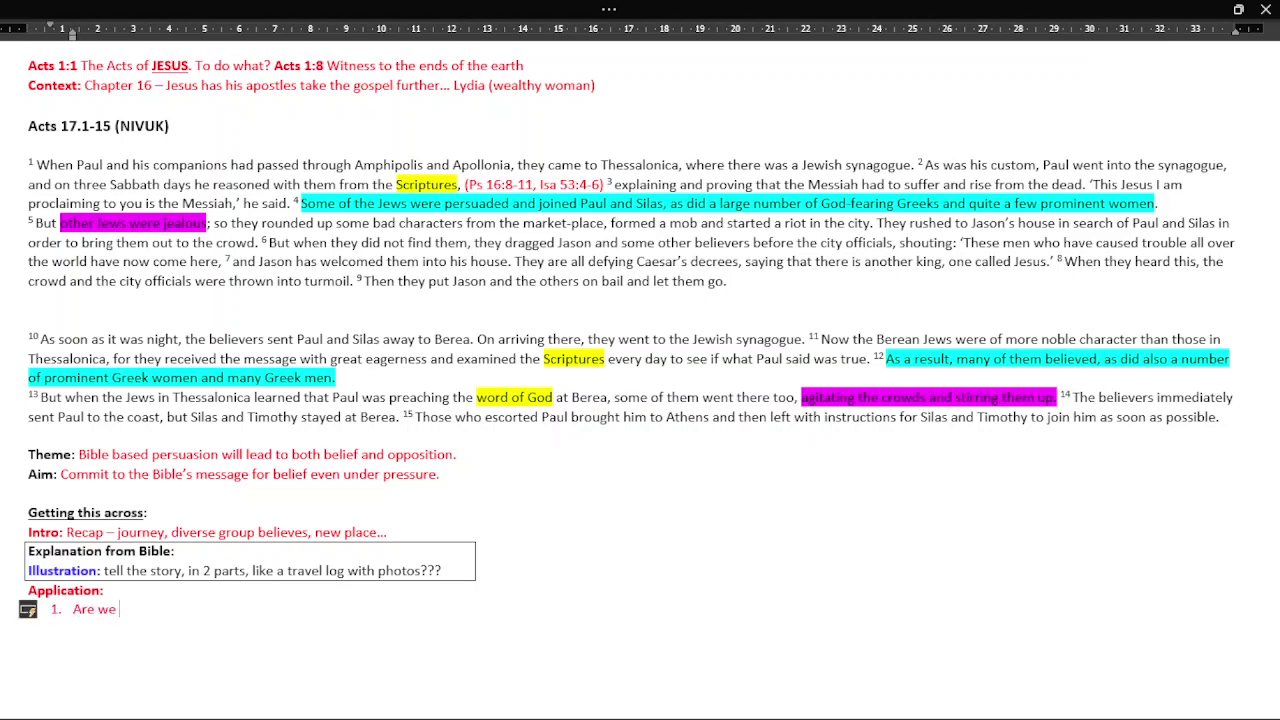
{"action": "type", "text": "reading our Bibles"}
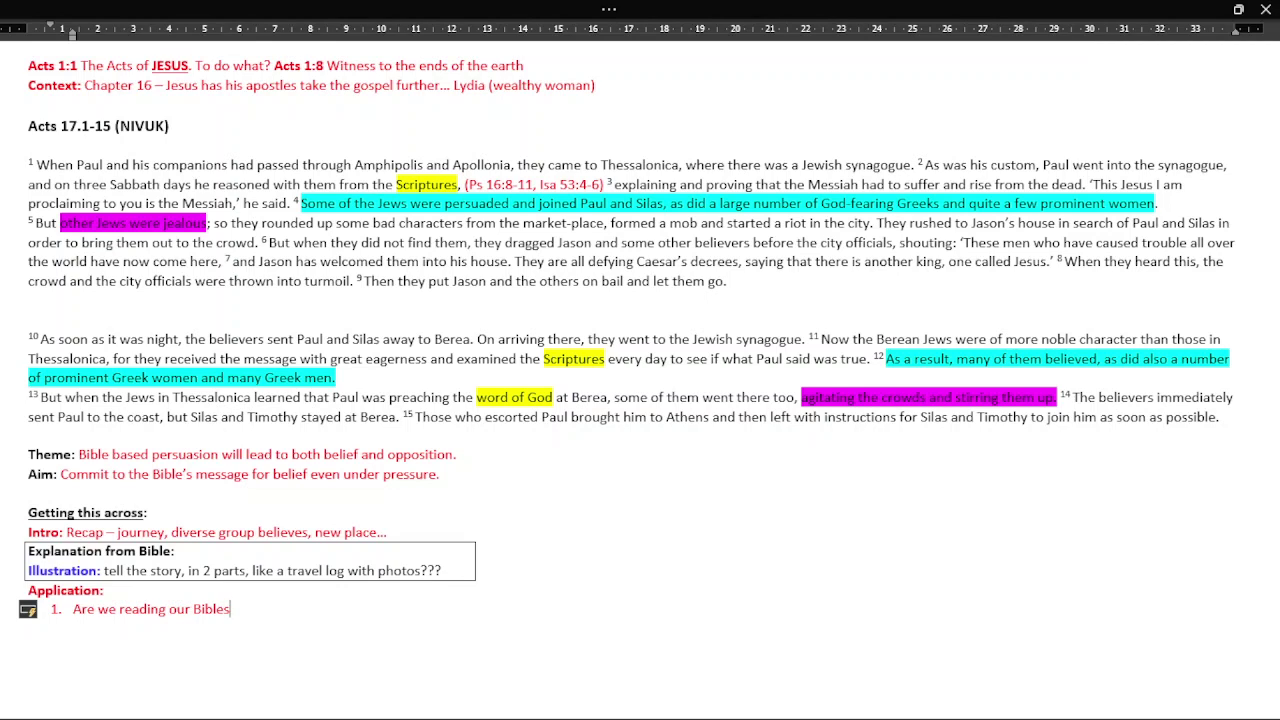
{"action": "type", "text": "? Daily? Checking what "}
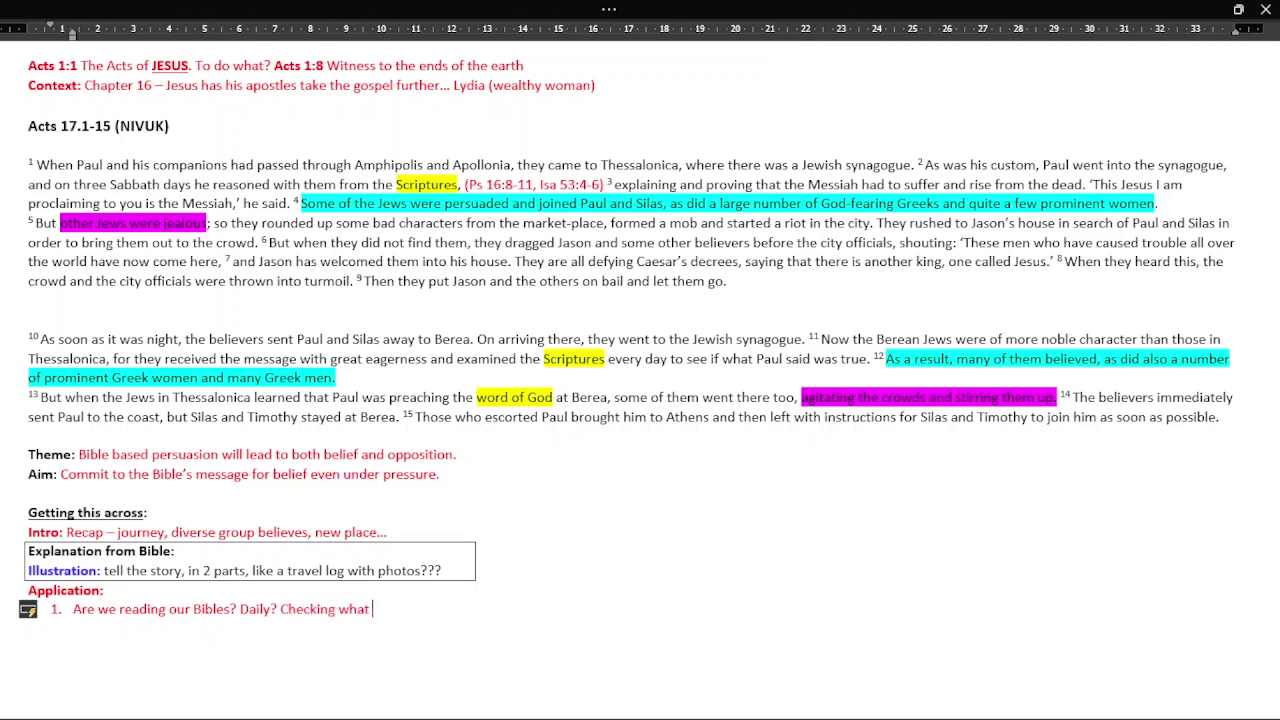
{"action": "type", "text": "we believe against the"}
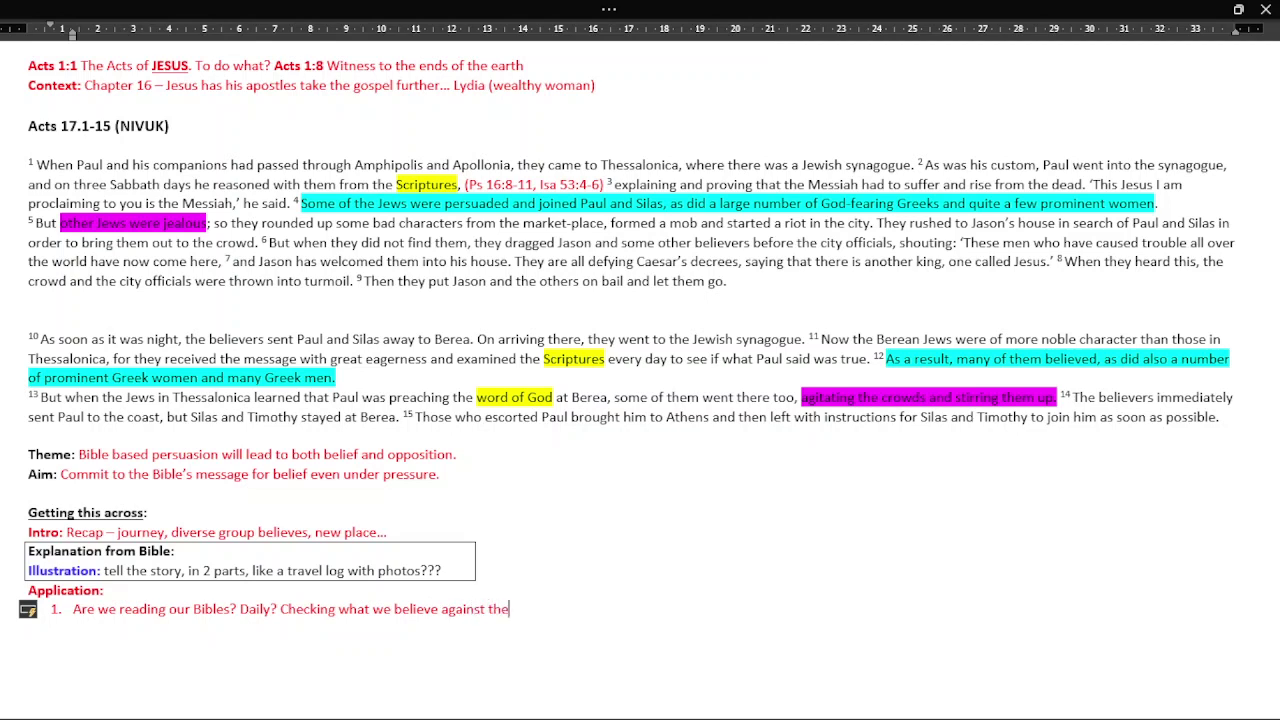
{"action": "type", "text": " Bible? (sermon/talks"}
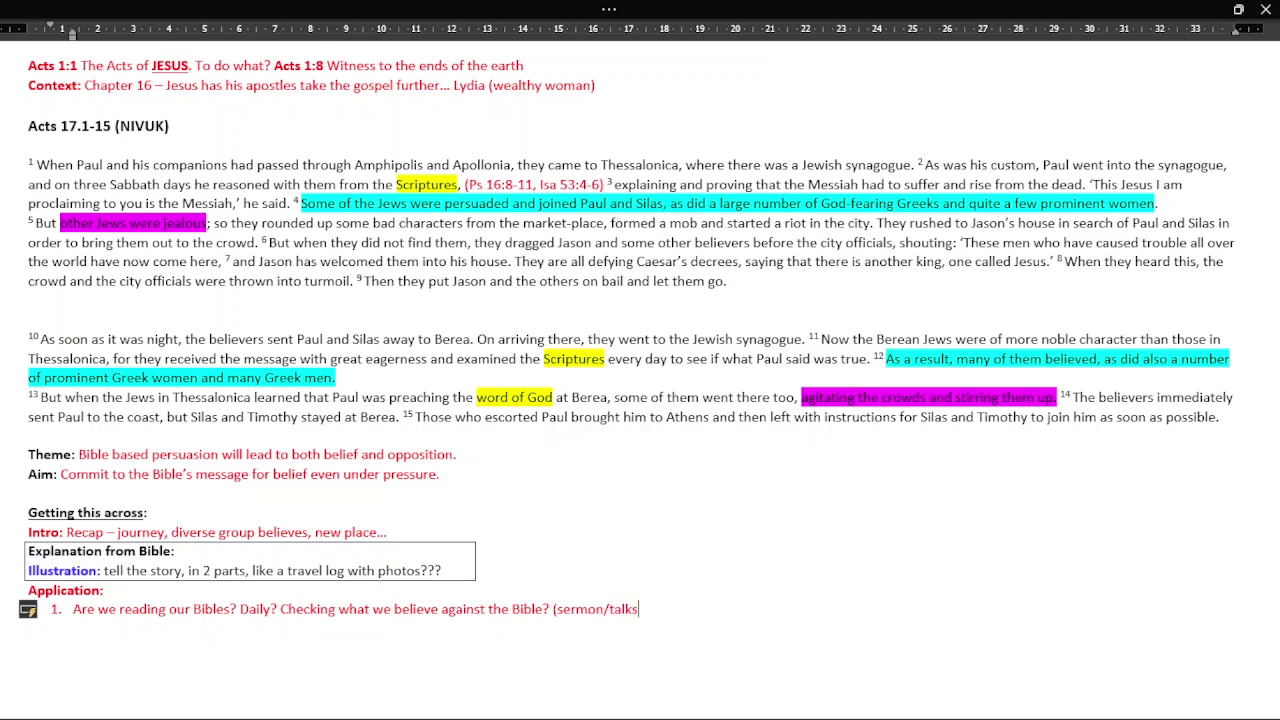
{"action": "type", "text": ", our ideas"}
{"action": "key", "text": "ctrl+Left"}
{"action": "type", "text": "and world's idea"}
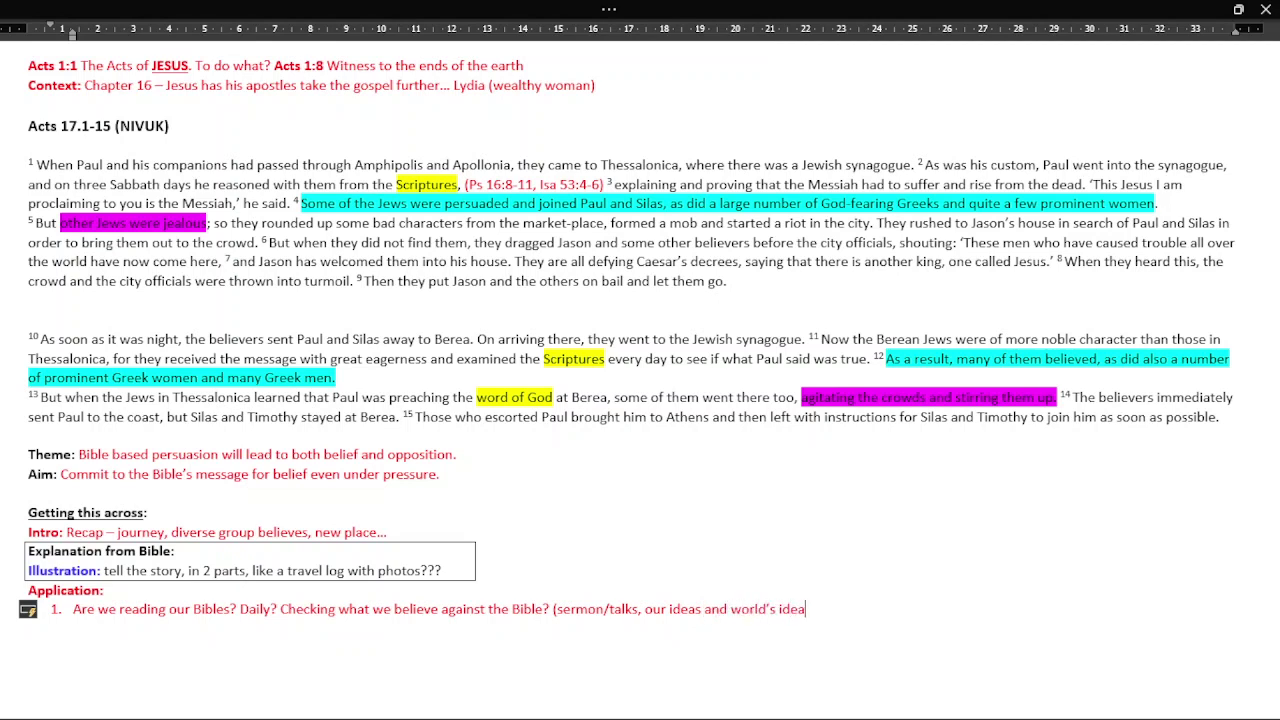
{"action": "type", "text": "s)"}
{"action": "type", "text": "Are we doing this a church?"}
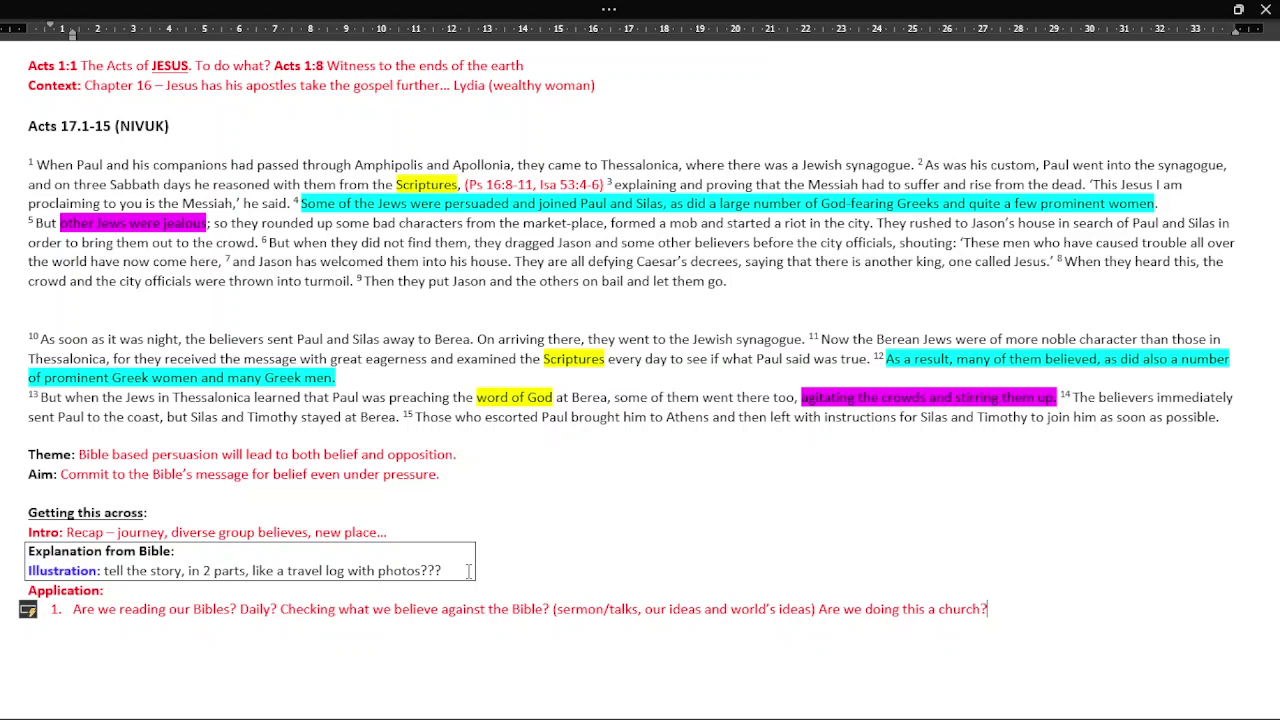
Add question 2: 'Are we committed to sharing the Bible in evangelism?'
{"action": "key", "text": "Return"}
{"action": "type", "text": "Are we committed the"}
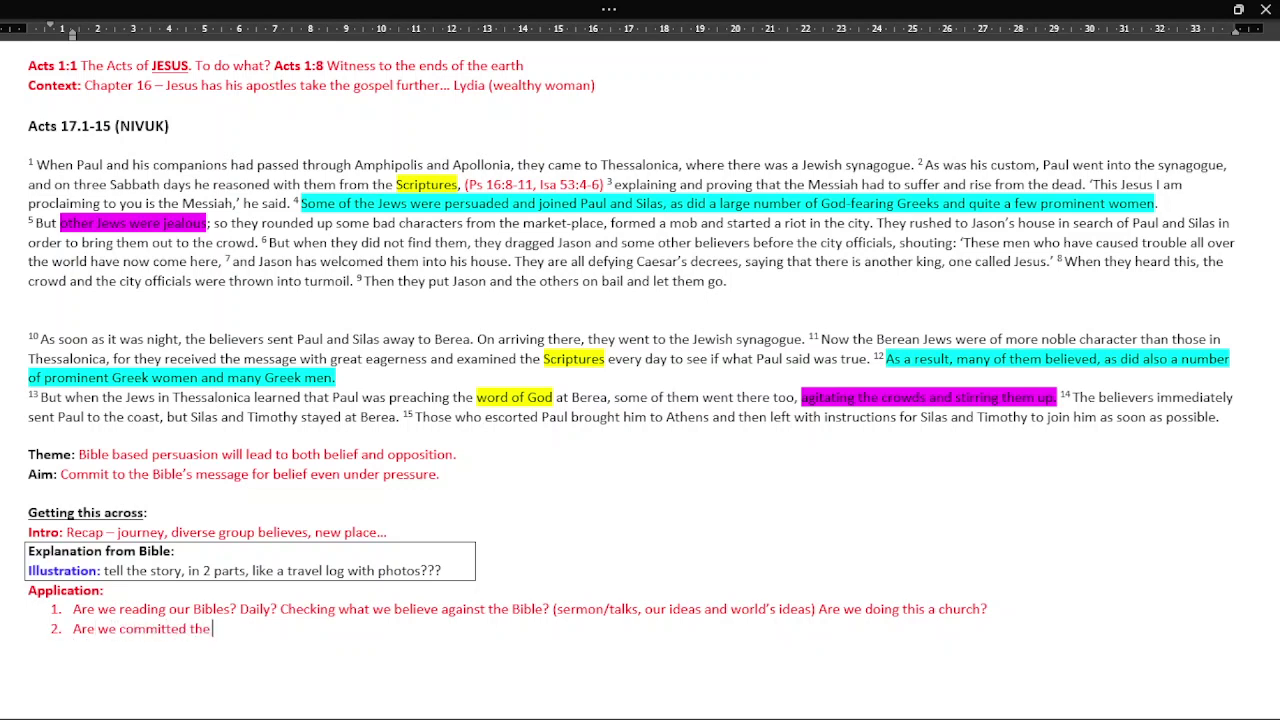
{"action": "key", "text": "BackSpace"}
{"action": "key", "text": "BackSpace"}
{"action": "key", "text": "BackSpace"}
{"action": "key", "text": "BackSpace"}
{"action": "type", "text": "to sharing the Bible?"}
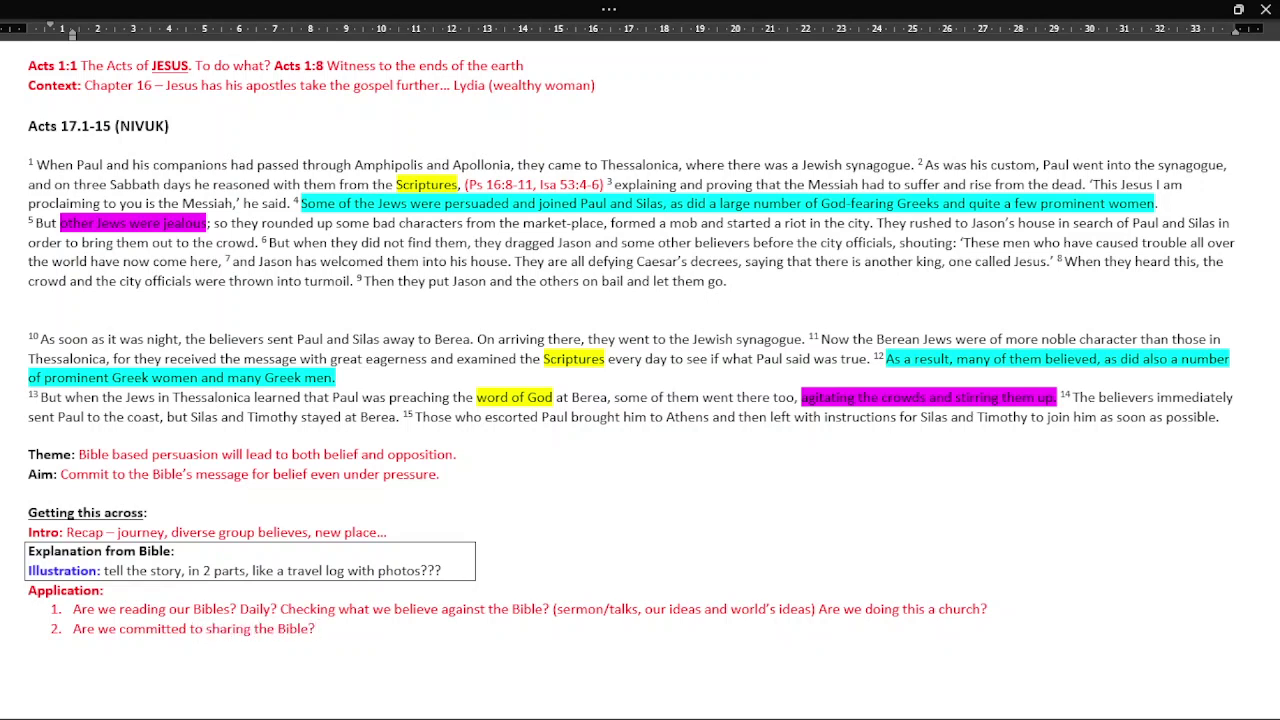
{"action": "key", "text": "BackSpace"}
{"action": "key", "text": "BackSpace"}
{"action": "type", "text": "in evangelism?"}
Add indented sub-point a.: 'asking people to read the Bible (most ppl have never read it as adults)'
{"action": "key", "text": "Return"}
{"action": "key", "text": "Tab"}
{"action": "type", "text": "asking people to "}
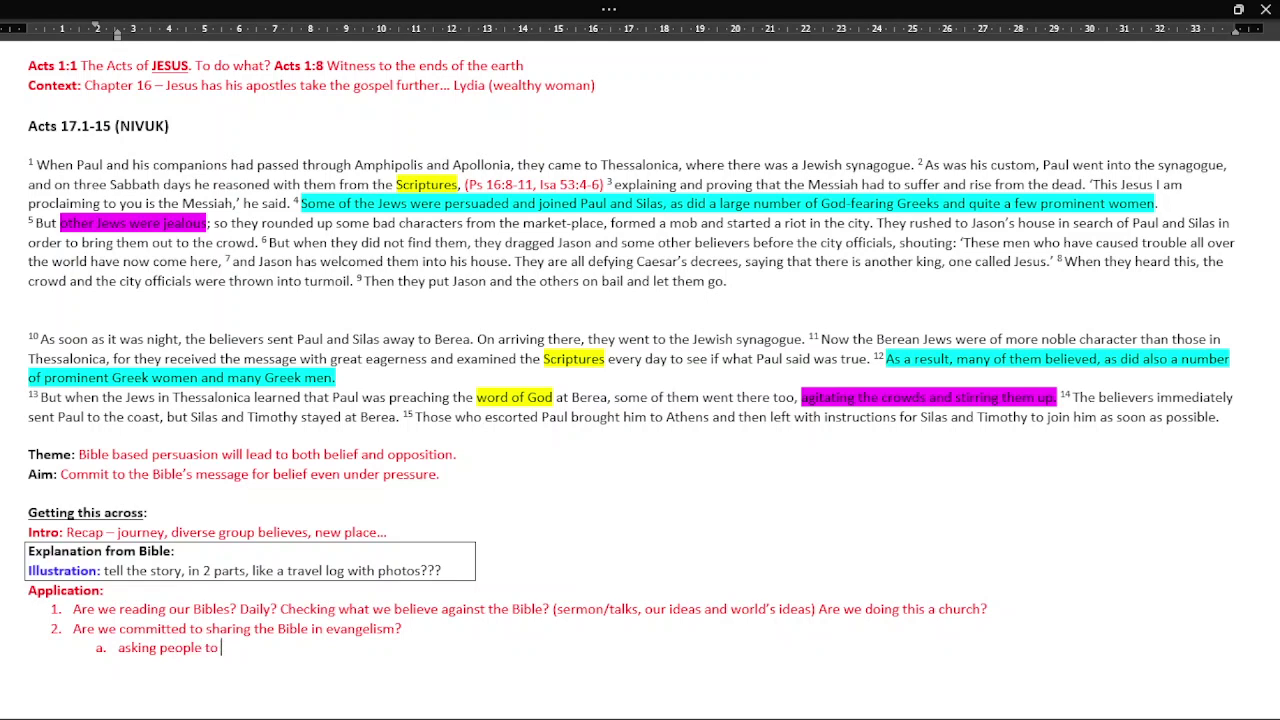
{"action": "type", "text": "read the Bible (most p"}
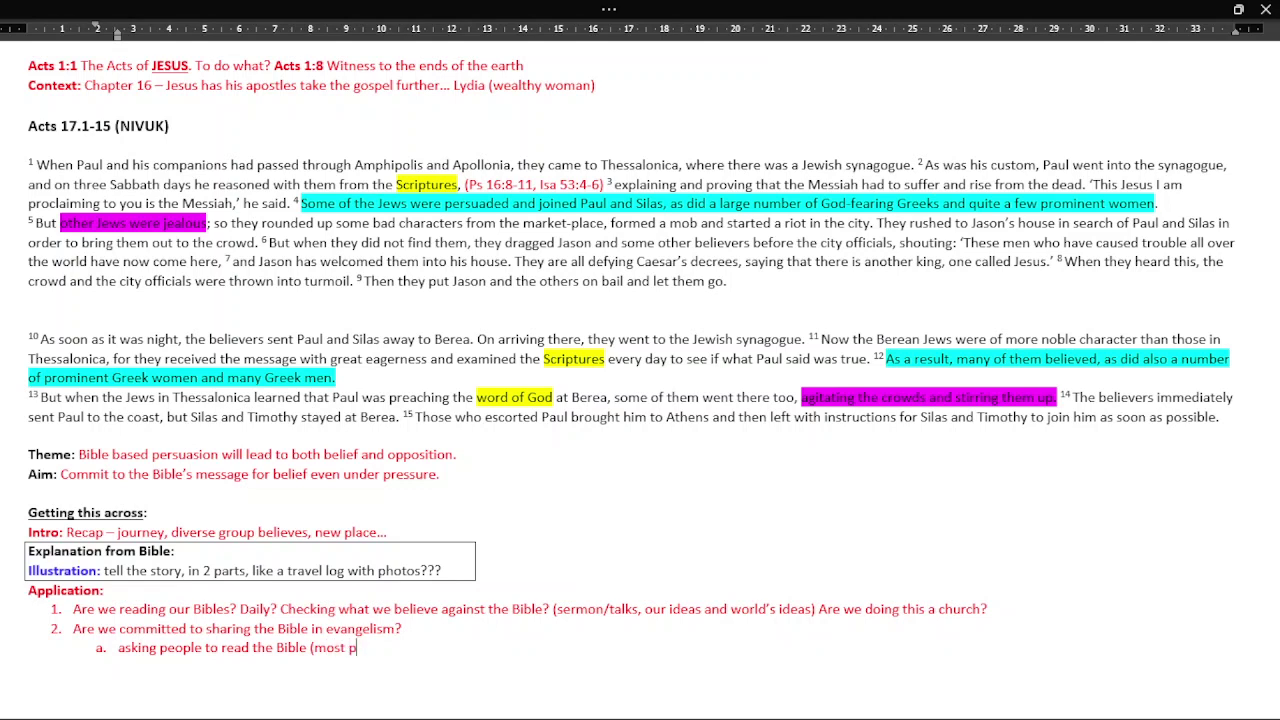
{"action": "type", "text": "pl have never read it"}
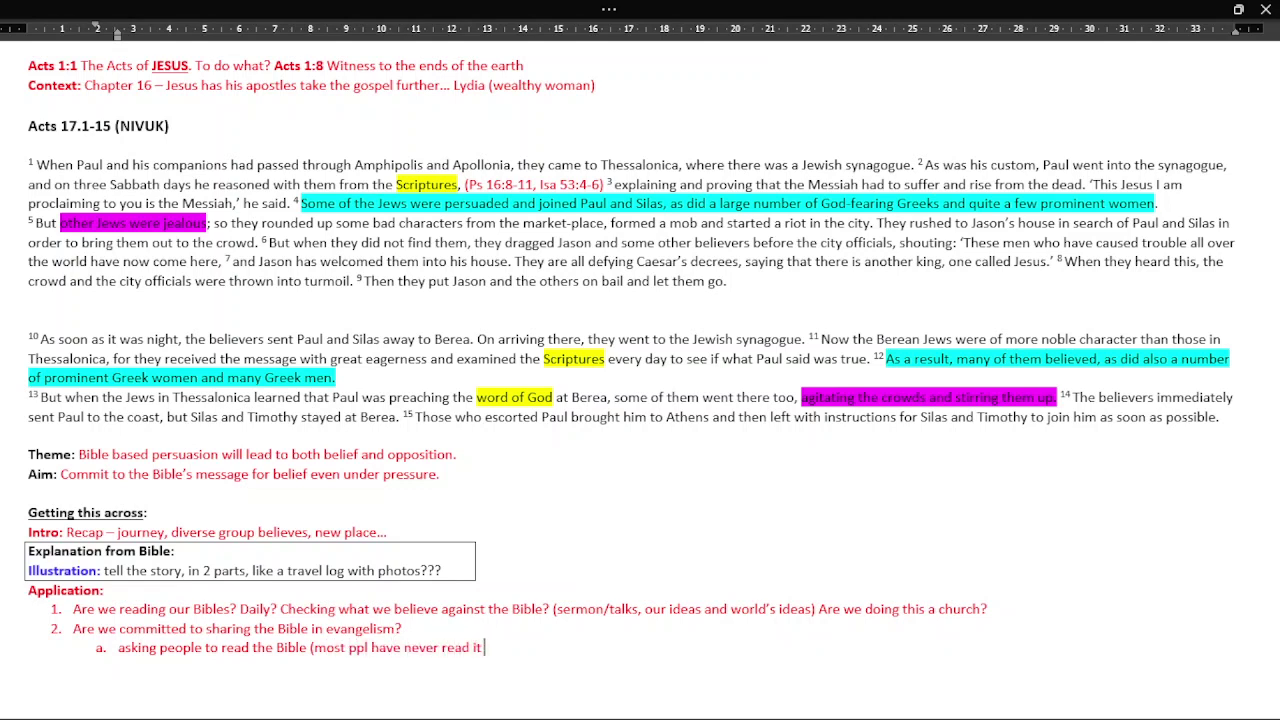
{"action": "type", "text": " as adults)"}
Add sub-point b.: 'encouraging our church to be Bible based, not just on Sundays/groups but at events?'
{"action": "key", "text": "Return"}
{"action": "type", "text": "encouraging our ch"}
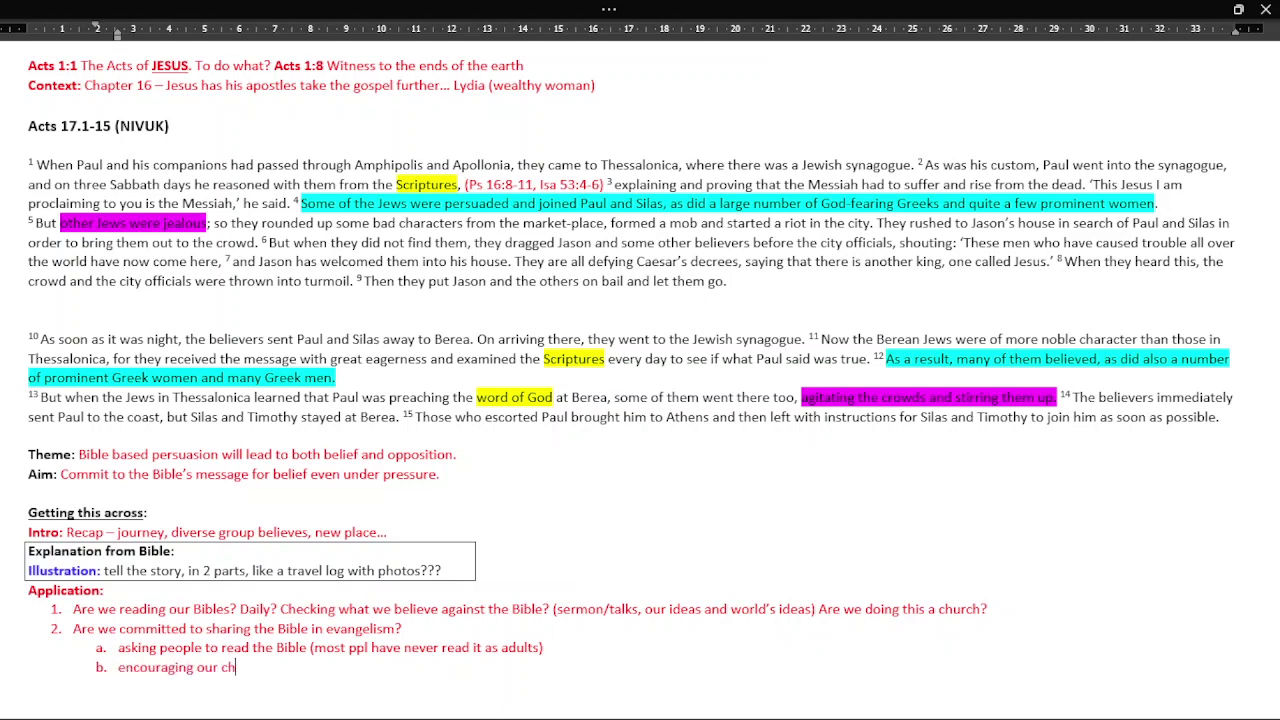
{"action": "type", "text": "urch to be Bible based"}
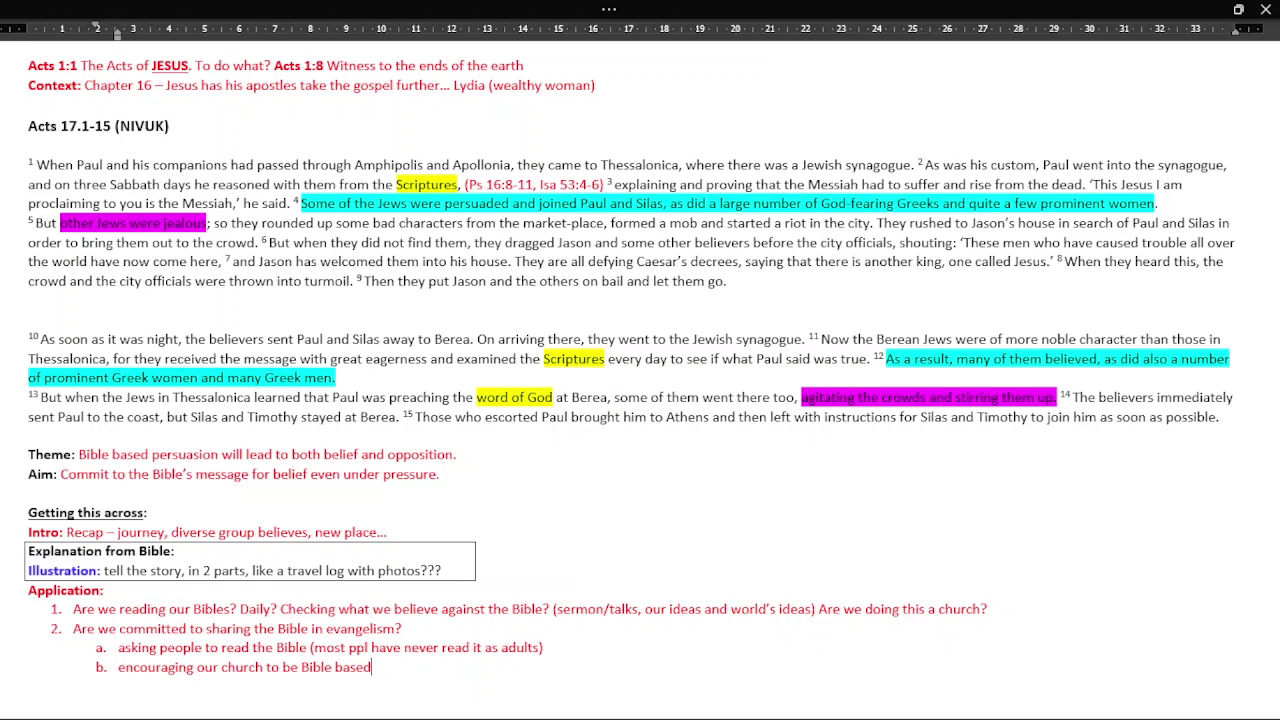
{"action": "type", "text": ", not just on Sundays/groups but at events"}
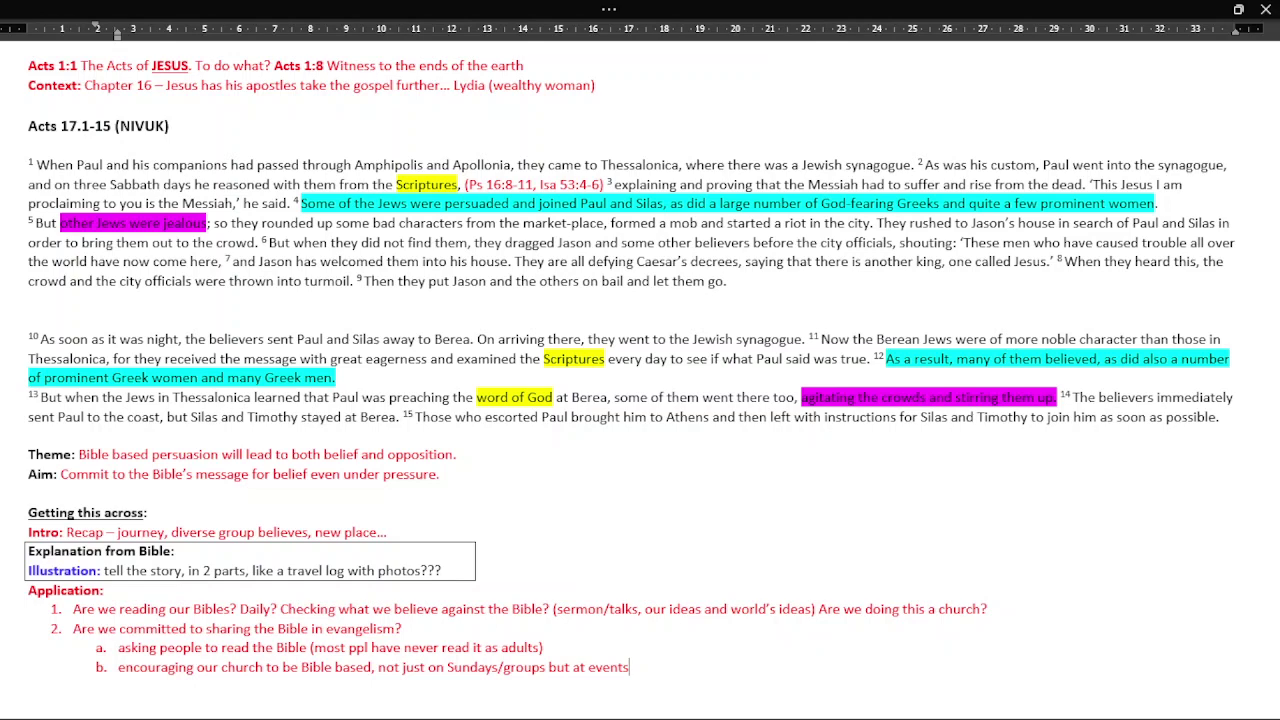
{"action": "type", "text": "?"}
Add question 3 at the top list level: 'Expect opposition as well as belief'
{"action": "key", "text": "Return"}
{"action": "key", "text": "shift+Tab"}
{"action": "type", "text": "Expect oppos"}
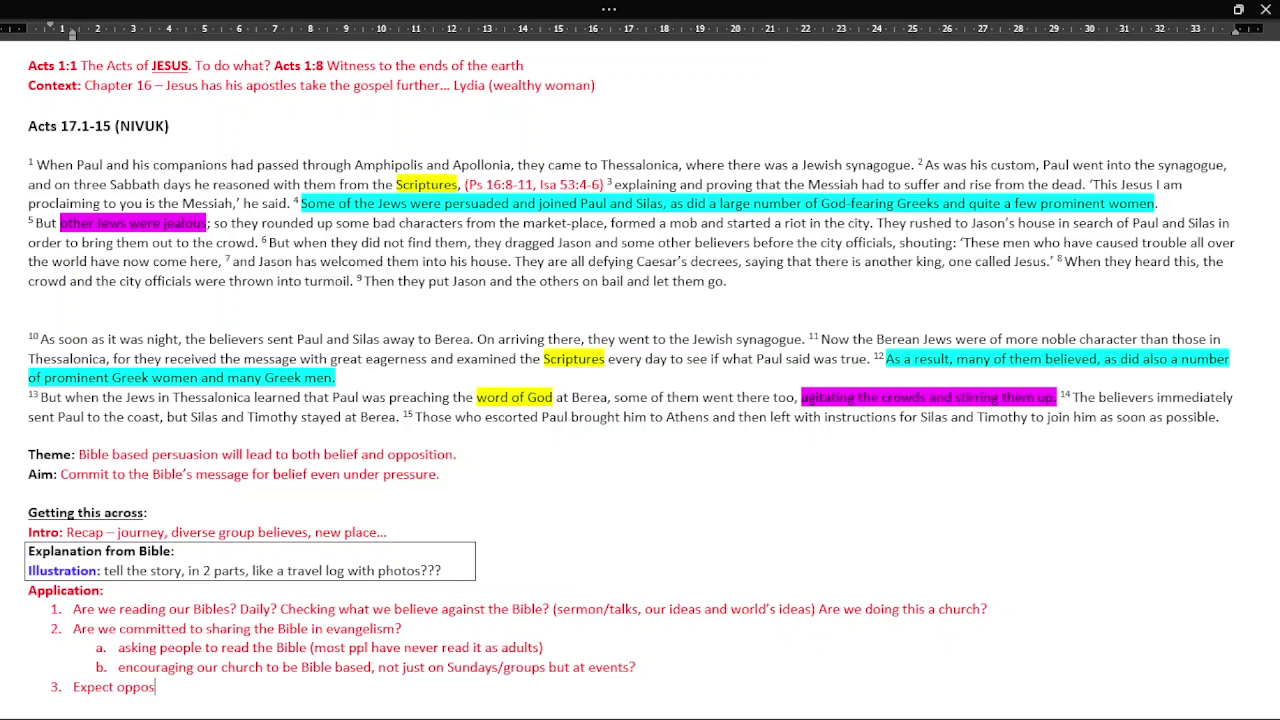
{"action": "type", "text": "ition as well as belief"}
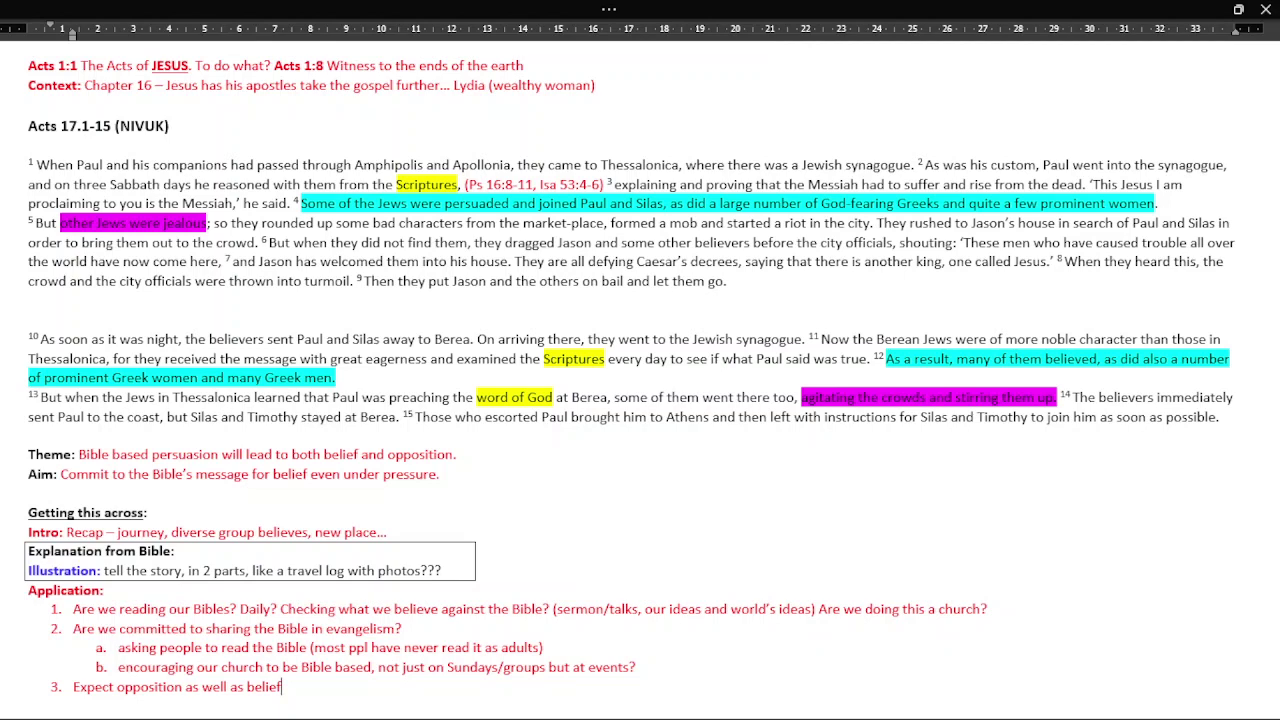
Make 'belief' bold and underlined, then add 'and salvation' with the same formatting
{"action": "key", "text": "ctrl+shift+Left"}
{"action": "key", "text": "ctrl+u"}
{"action": "key", "text": "ctrl+b"}
{"action": "key", "text": "Right"}
{"action": "type", "text": "and salvaiton"}
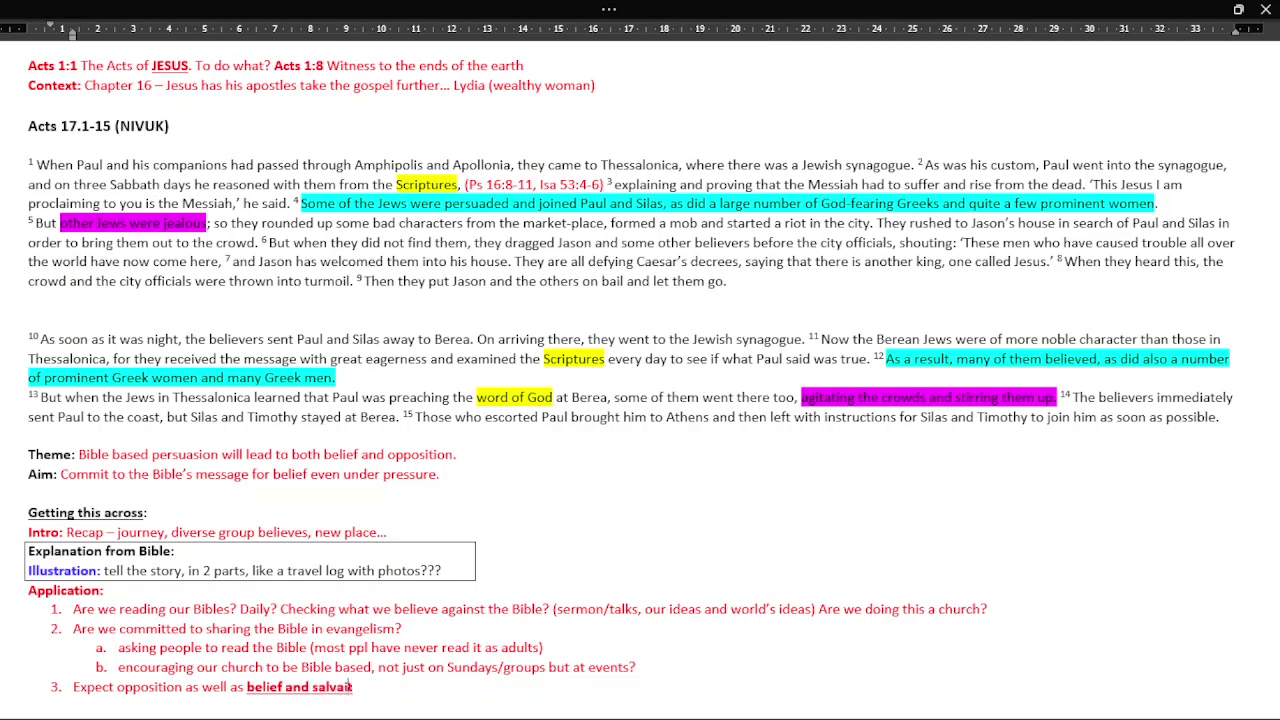
{"action": "key", "text": "BackSpace"}
{"action": "key", "text": "BackSpace"}
{"action": "key", "text": "BackSpace"}
{"action": "key", "text": "BackSpace"}
{"action": "key", "text": "BackSpace"}
{"action": "key", "text": "BackSpace"}
{"action": "type", "text": "vation"}
{"action": "scroll", "coordinate": [419, 345], "scroll_direction": "down", "scroll_amount": 1}
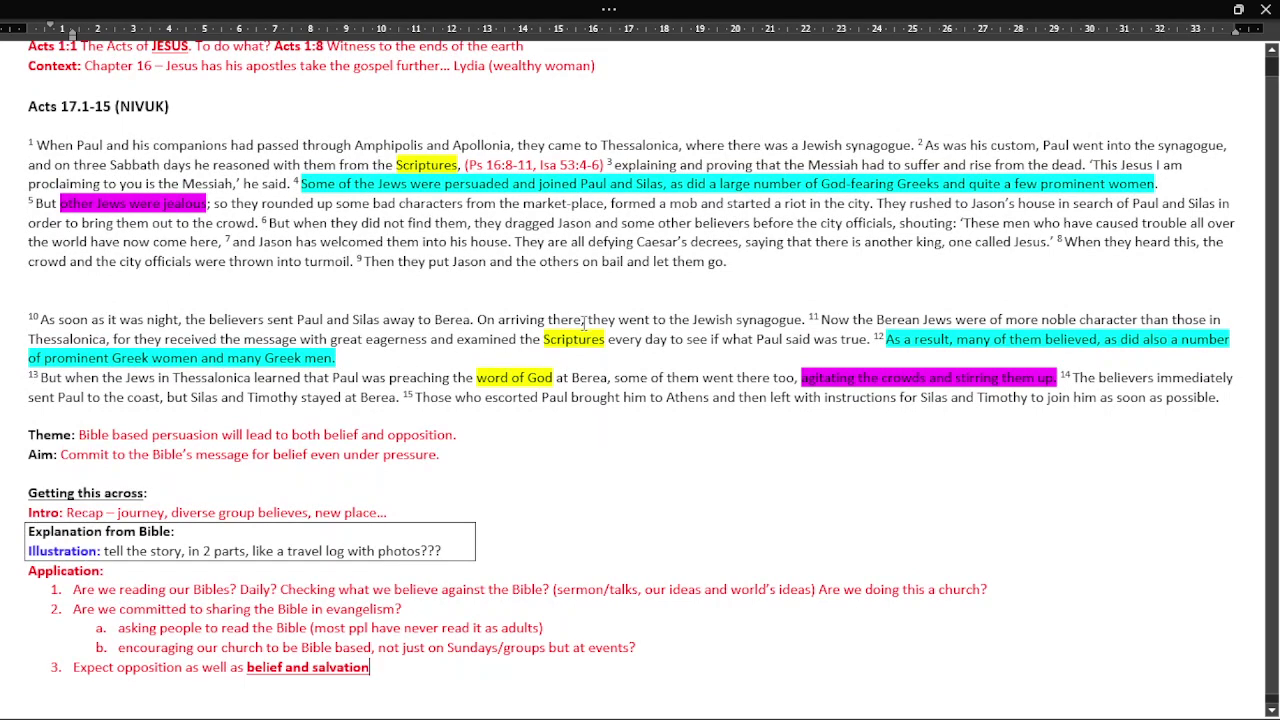
{"action": "scroll", "coordinate": [598, 531], "scroll_direction": "up", "scroll_amount": 1}
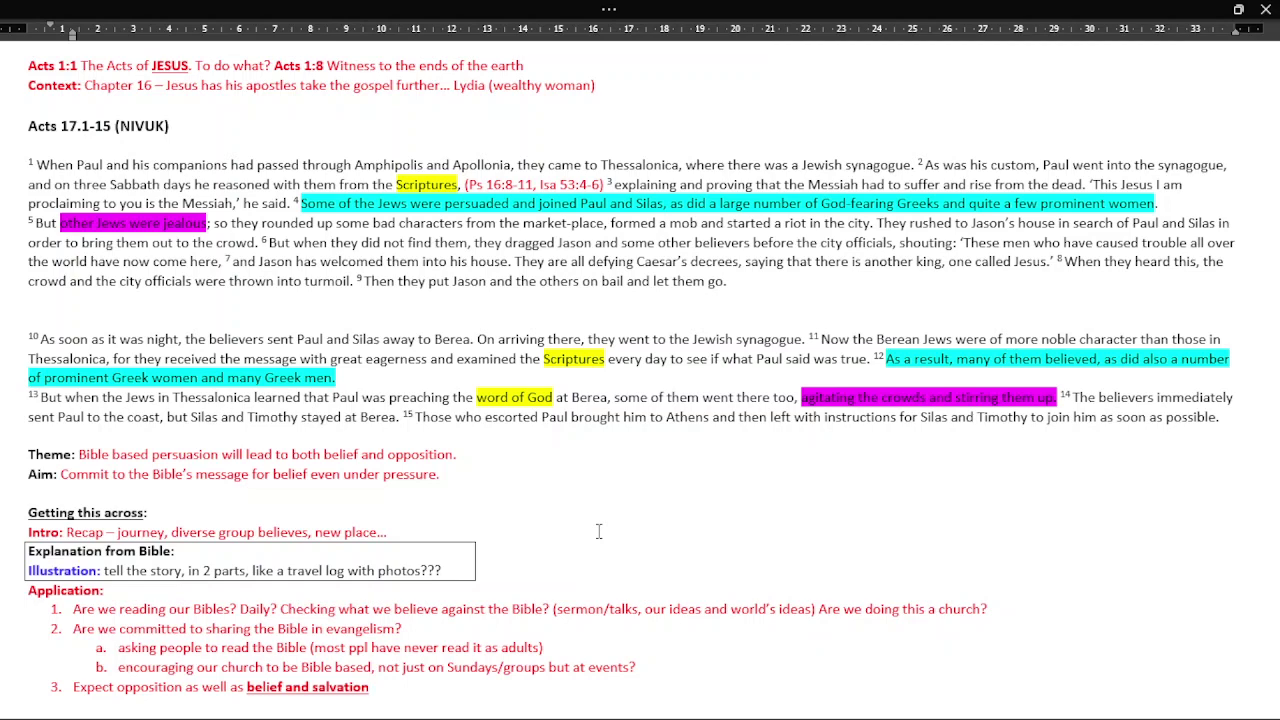
{"action": "left_click", "coordinate": [598, 531]}
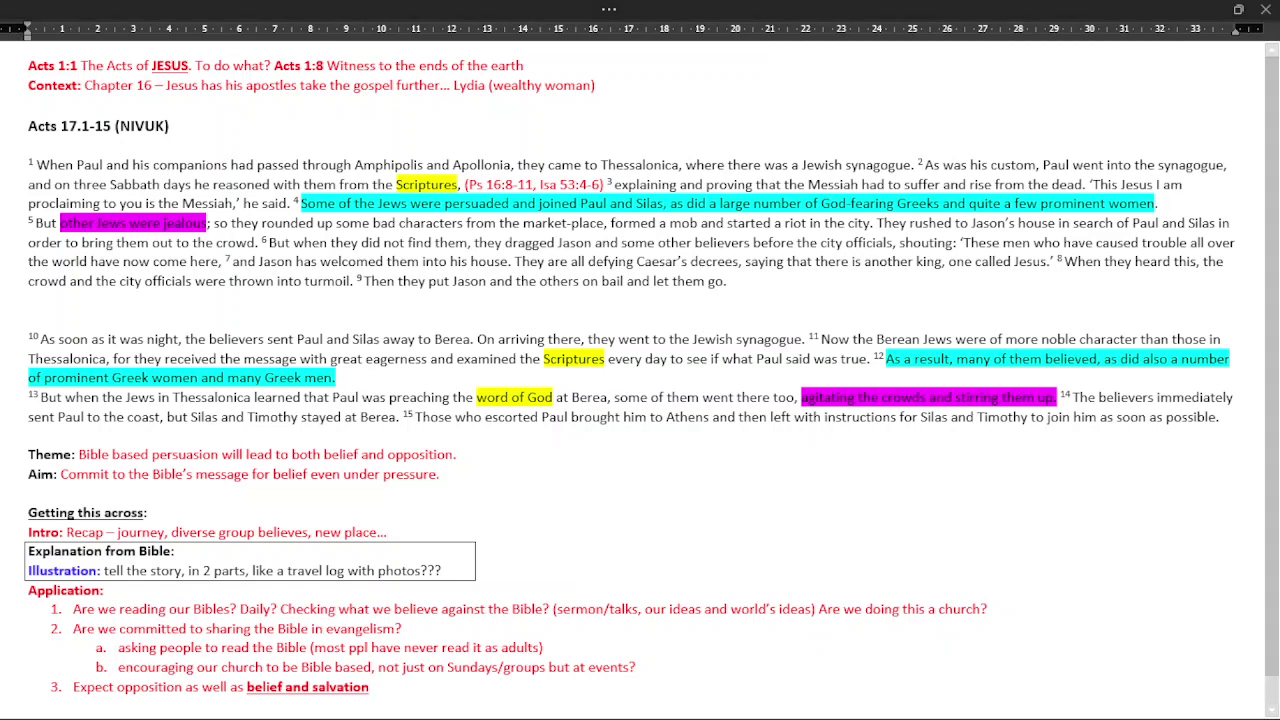